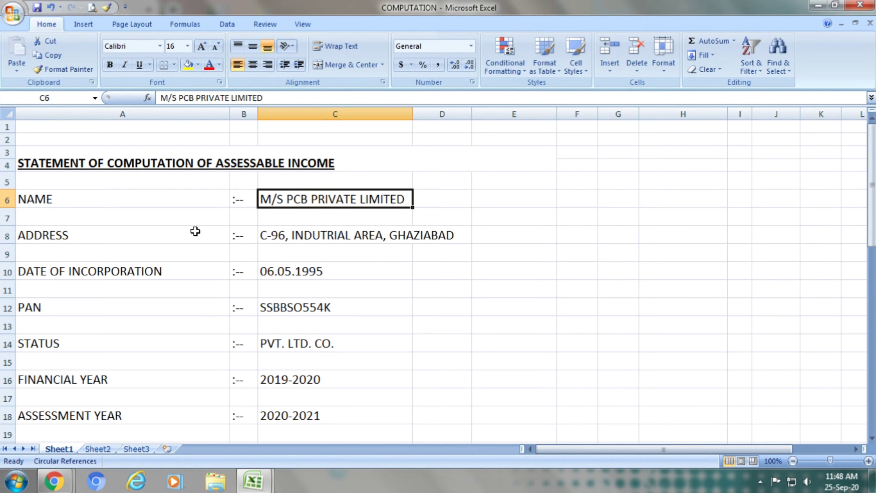
Review the company's address, date of incorporation, PAN, status, financial year and assessment year entries in the computation statement
{"action": "left_click", "coordinate": [196, 232]}
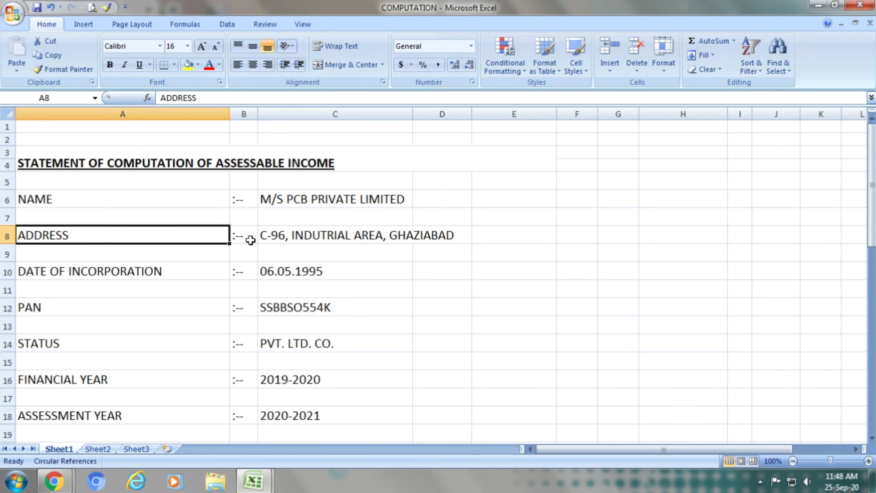
{"action": "left_click", "coordinate": [300, 235]}
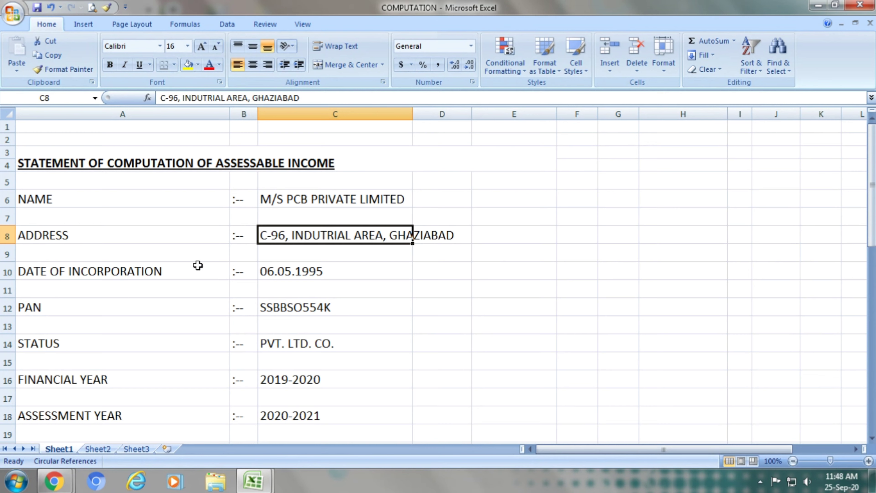
{"action": "left_click", "coordinate": [181, 269]}
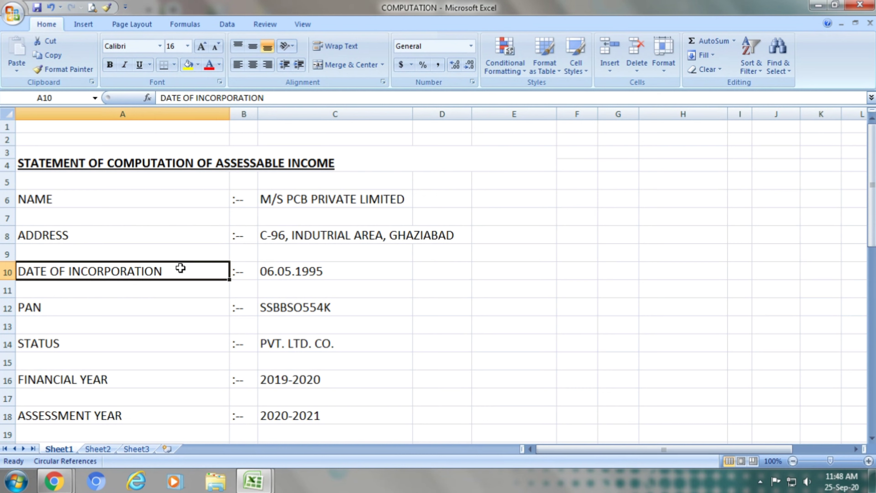
{"action": "left_click", "coordinate": [333, 274]}
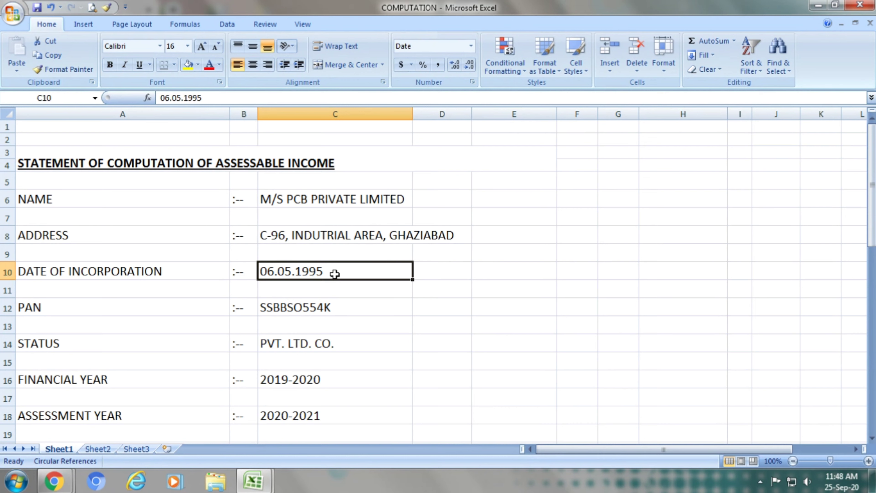
{"action": "left_click", "coordinate": [115, 307]}
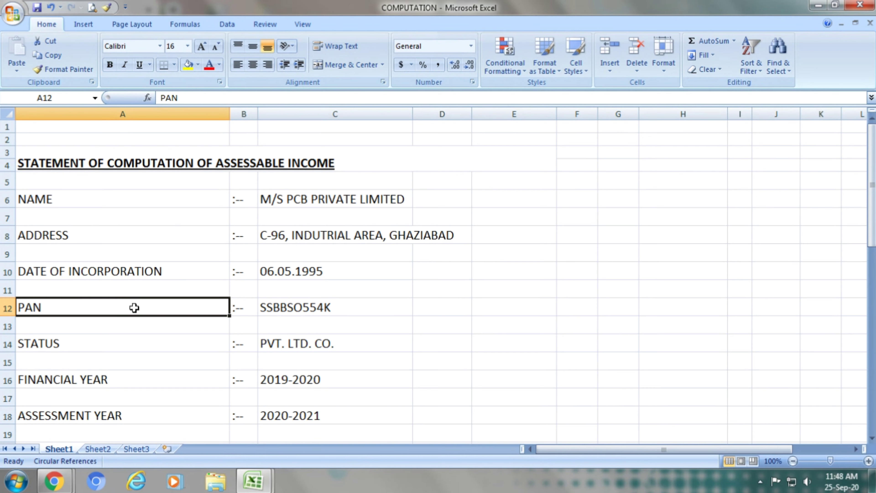
{"action": "left_click", "coordinate": [345, 310]}
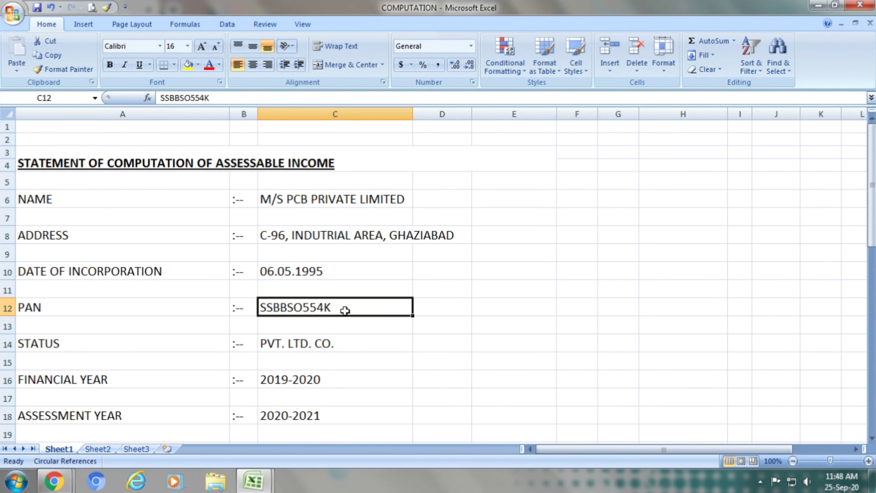
{"action": "left_click", "coordinate": [154, 343]}
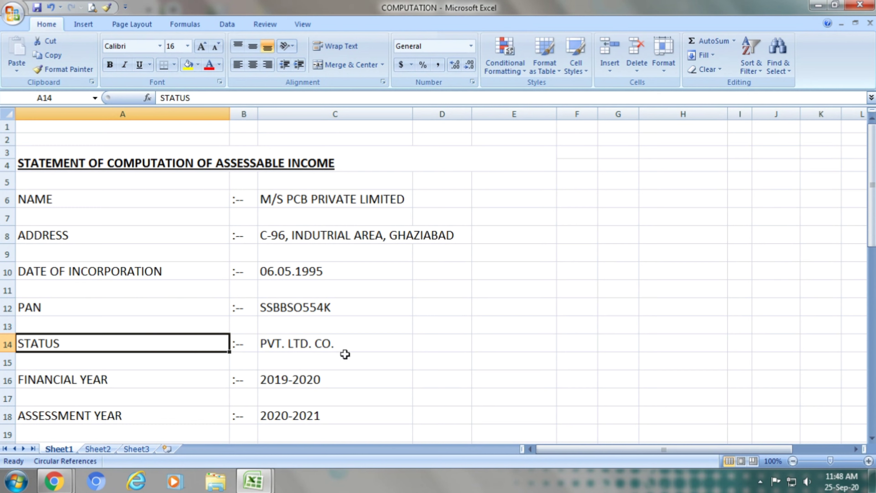
{"action": "left_click", "coordinate": [356, 347]}
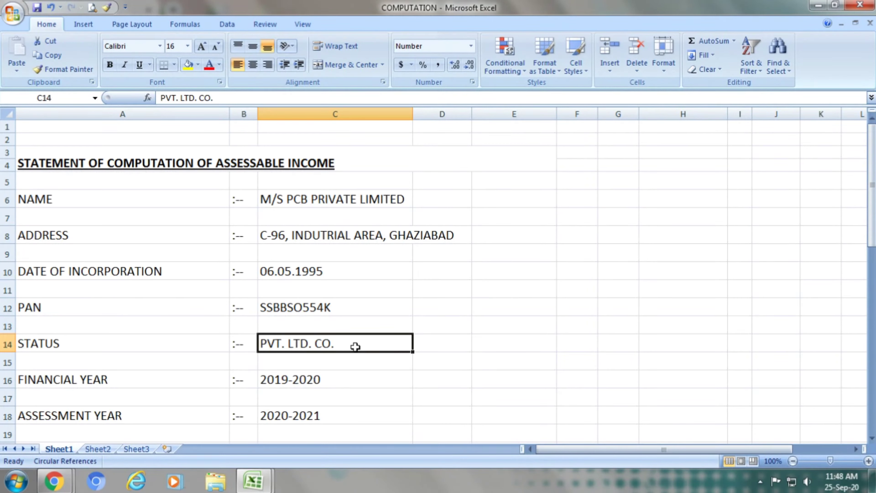
{"action": "left_click", "coordinate": [134, 377]}
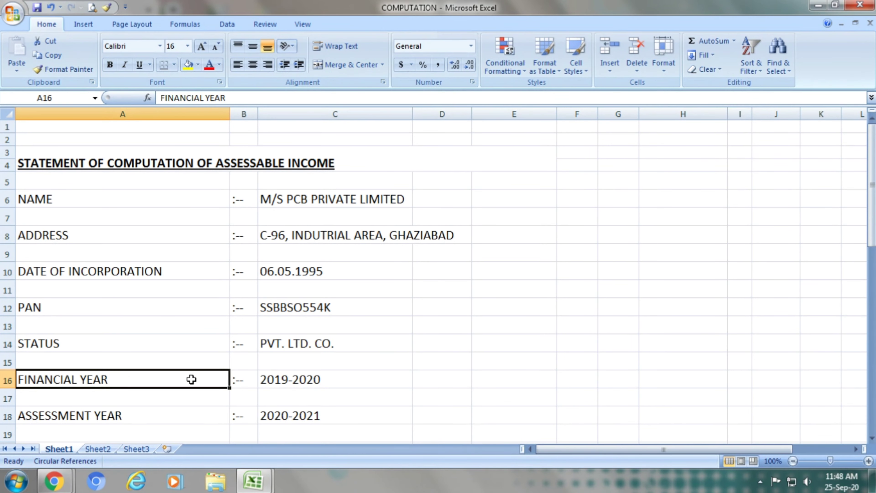
{"action": "left_click", "coordinate": [323, 381]}
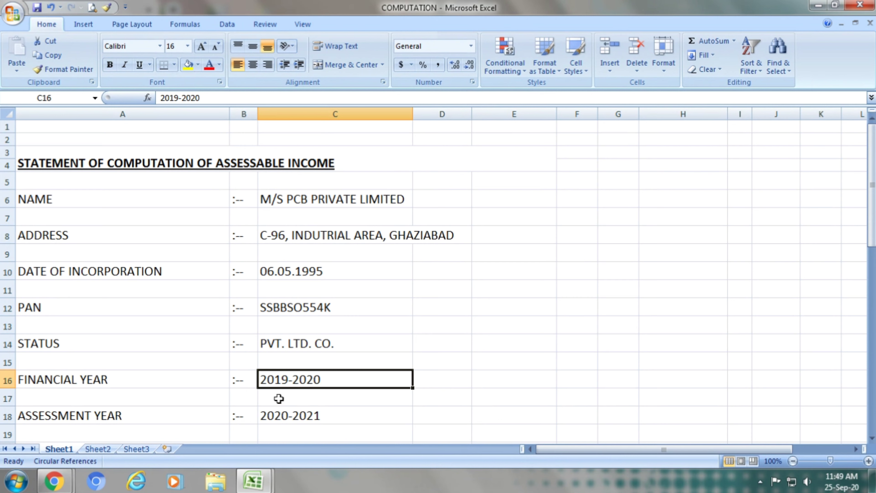
{"action": "left_click", "coordinate": [170, 415]}
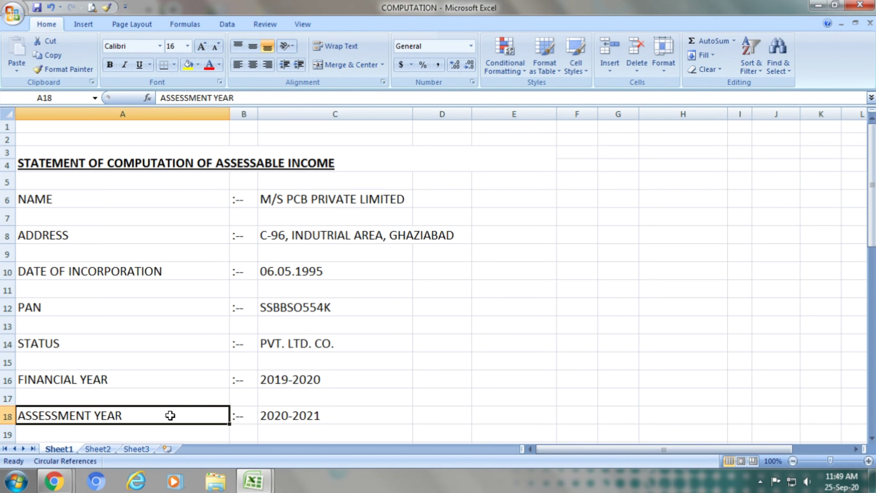
{"action": "left_click", "coordinate": [324, 415]}
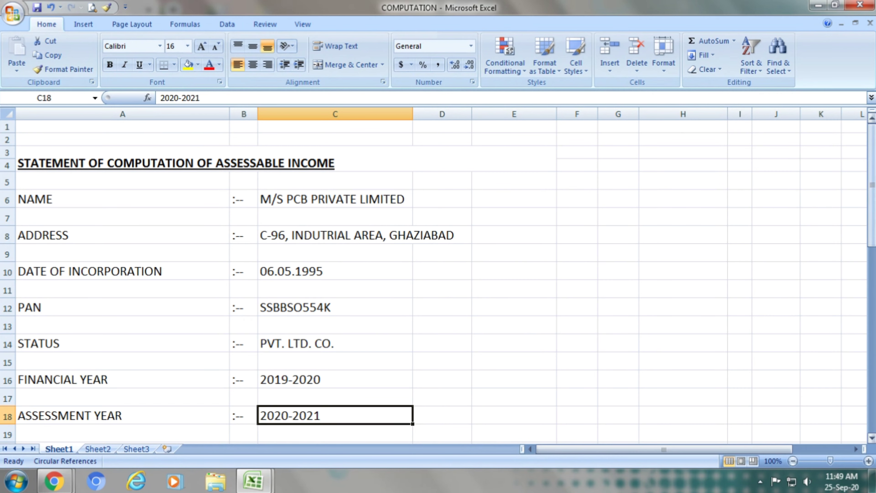
Examine the Particulars of Income section and its business income entries for profit, Companies Act depreciation and Income Tax depreciation
{"action": "left_click_drag", "start_coordinate": [873, 221], "coordinate": [868, 345]}
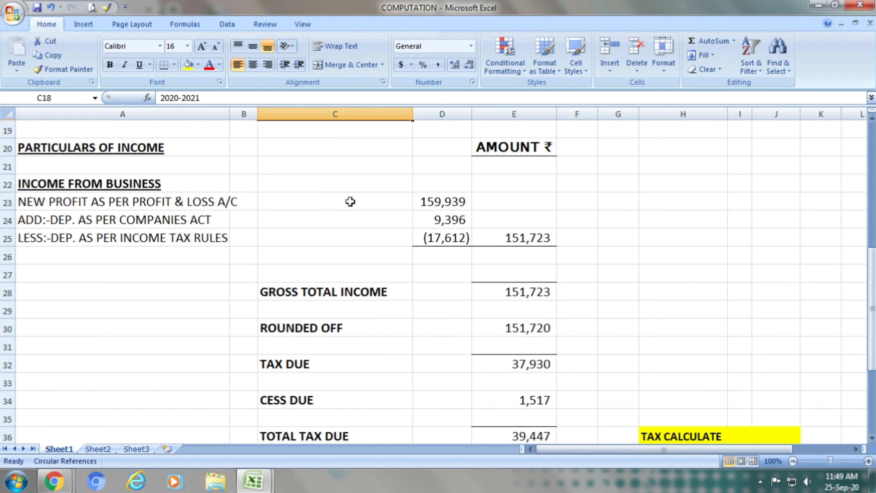
{"action": "left_click", "coordinate": [147, 149]}
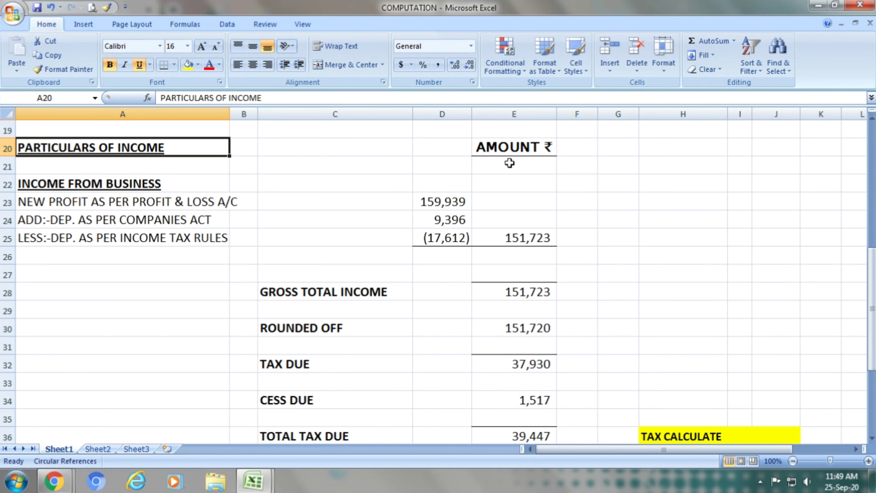
{"action": "left_click", "coordinate": [509, 150]}
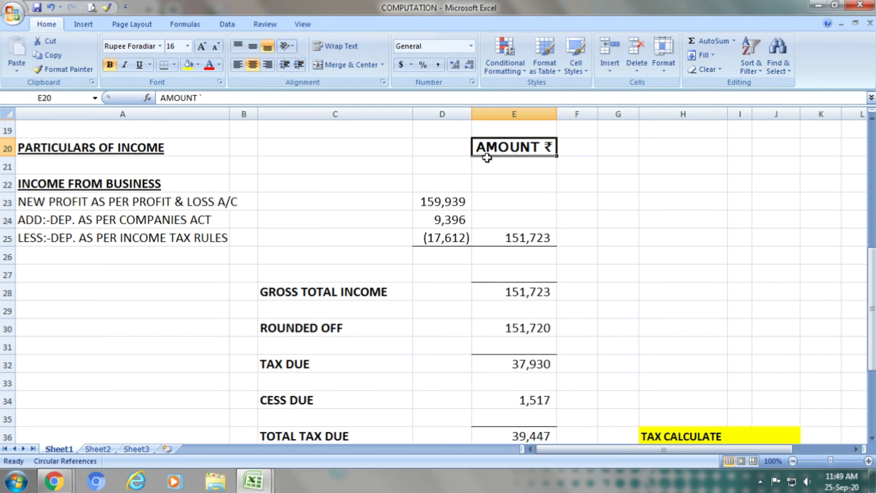
{"action": "left_click", "coordinate": [148, 188]}
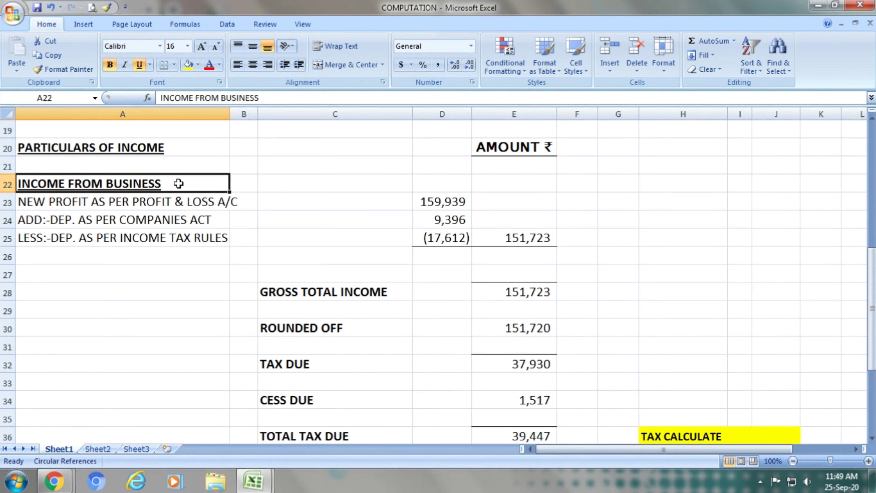
{"action": "left_click", "coordinate": [179, 201]}
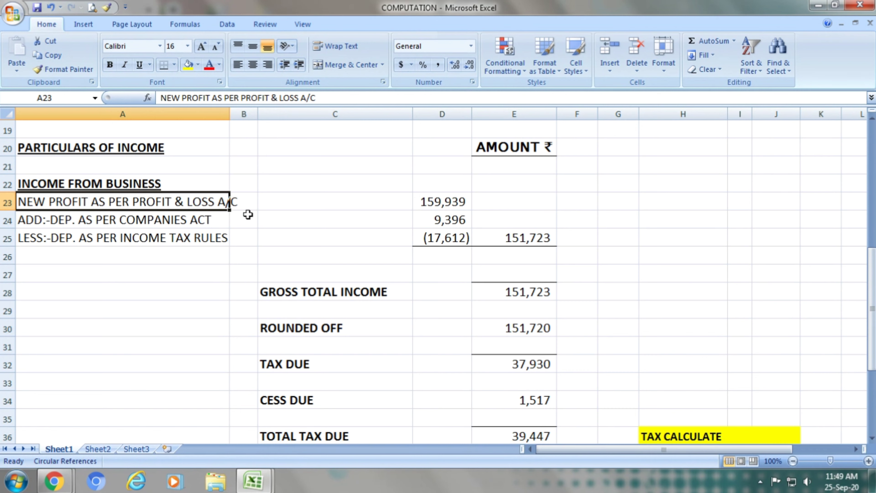
{"action": "left_click", "coordinate": [443, 203]}
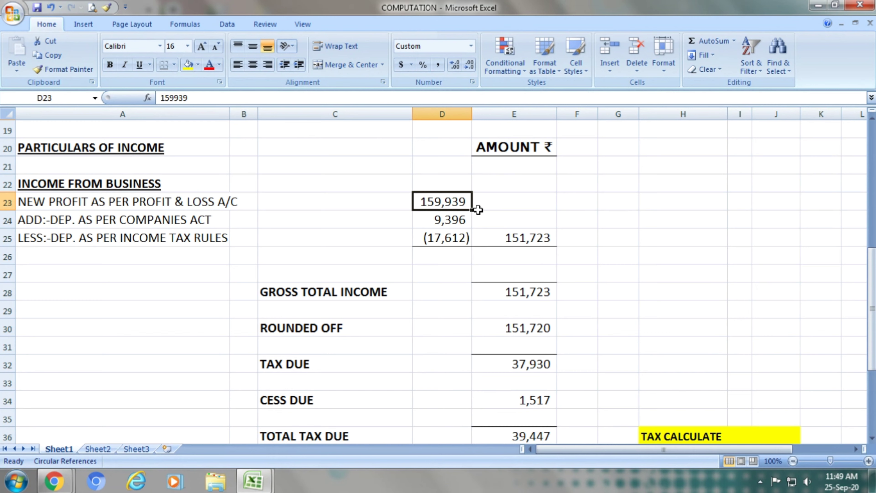
{"action": "left_click", "coordinate": [211, 225]}
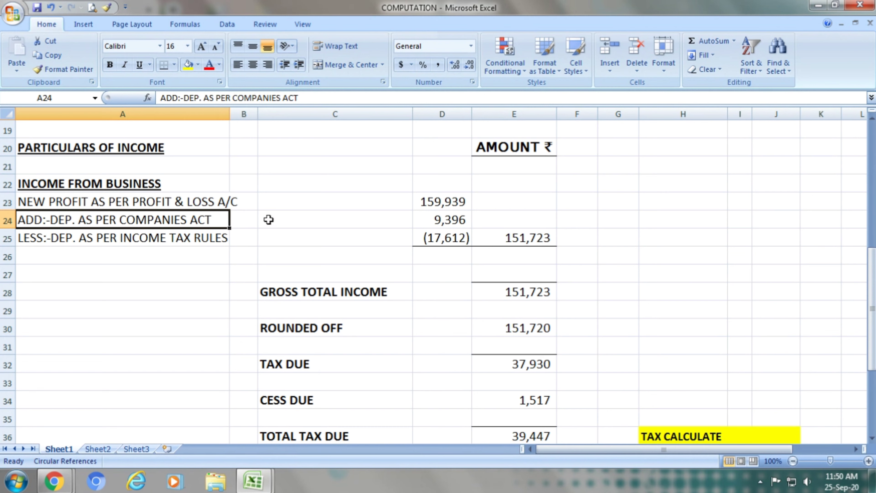
{"action": "left_click", "coordinate": [439, 224]}
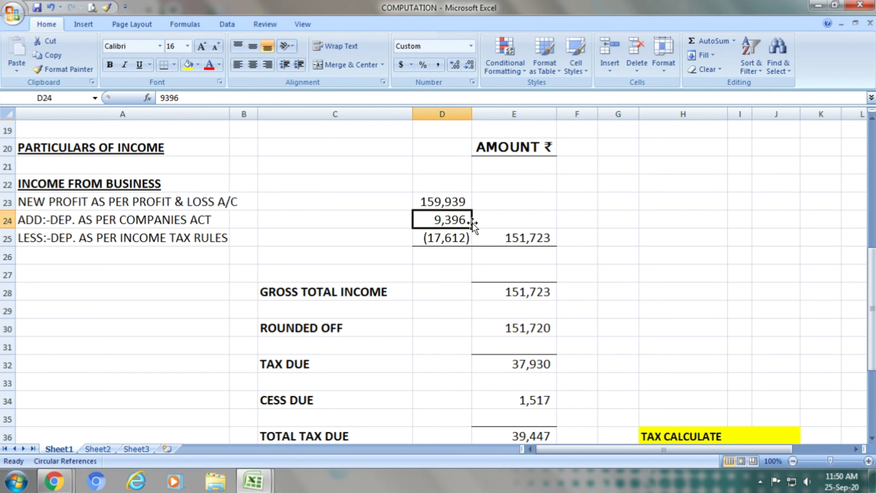
{"action": "left_click", "coordinate": [216, 242]}
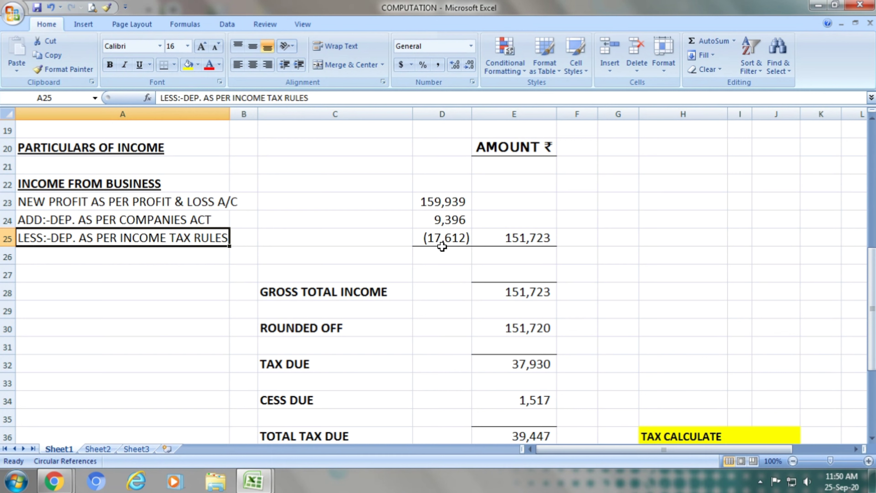
{"action": "left_click", "coordinate": [446, 239]}
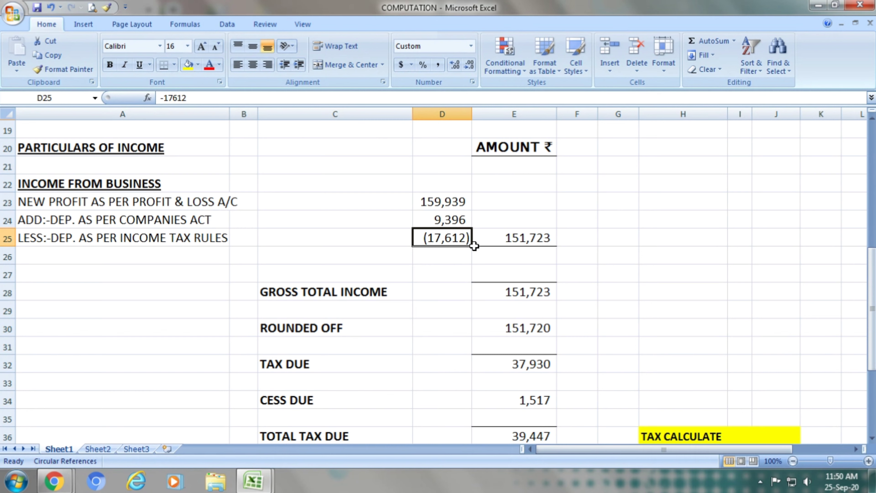
Inspect the formula behind the business income total in cell E25 without changing it
{"action": "left_click", "coordinate": [523, 238]}
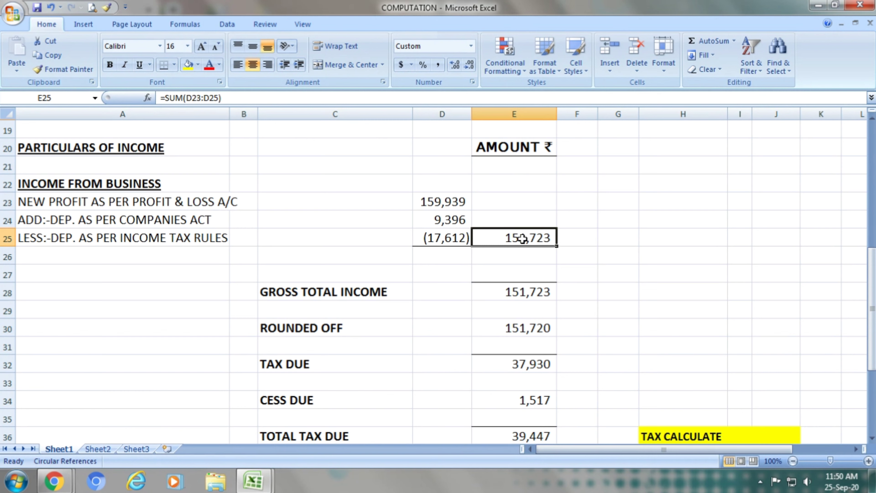
{"action": "double_click", "coordinate": [556, 240]}
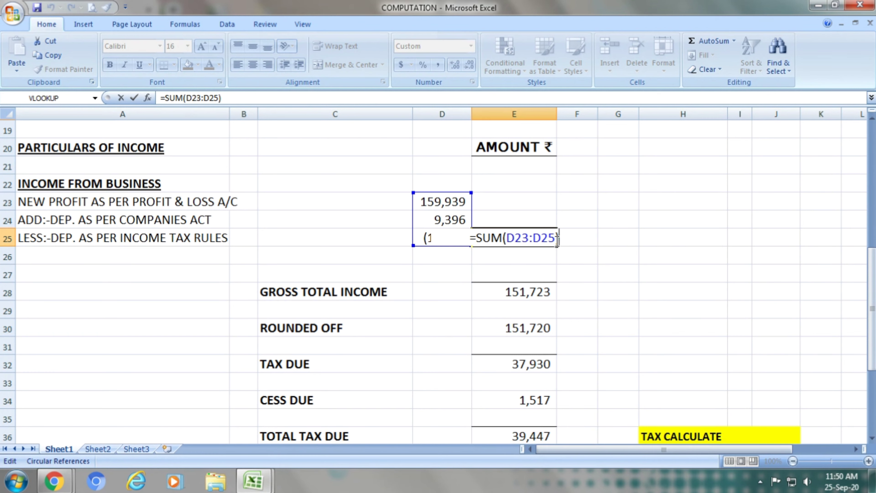
{"action": "key", "text": "Return"}
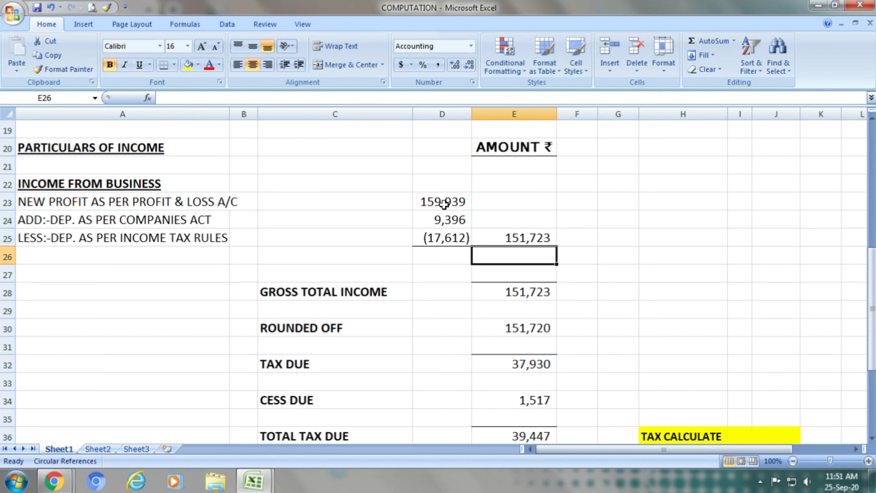
Review the Gross Total Income, Rounded Off and Tax Due rows together with their amounts in column E
{"action": "left_click", "coordinate": [376, 292]}
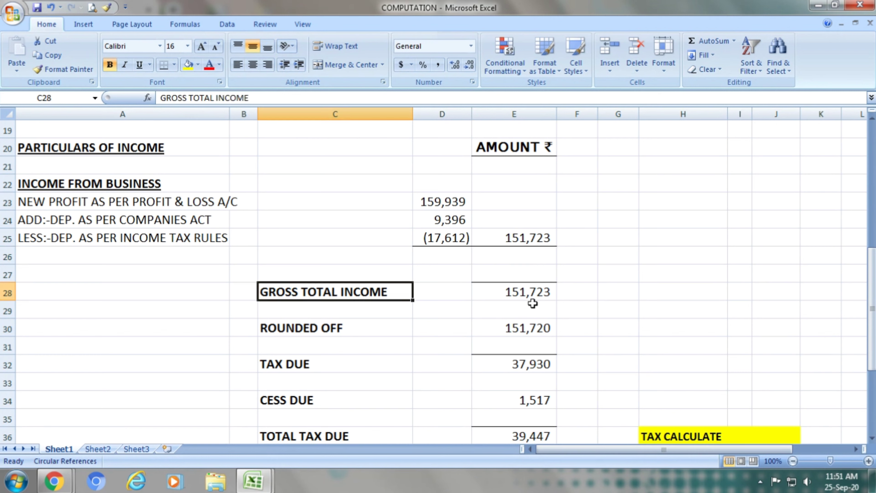
{"action": "left_click", "coordinate": [533, 291]}
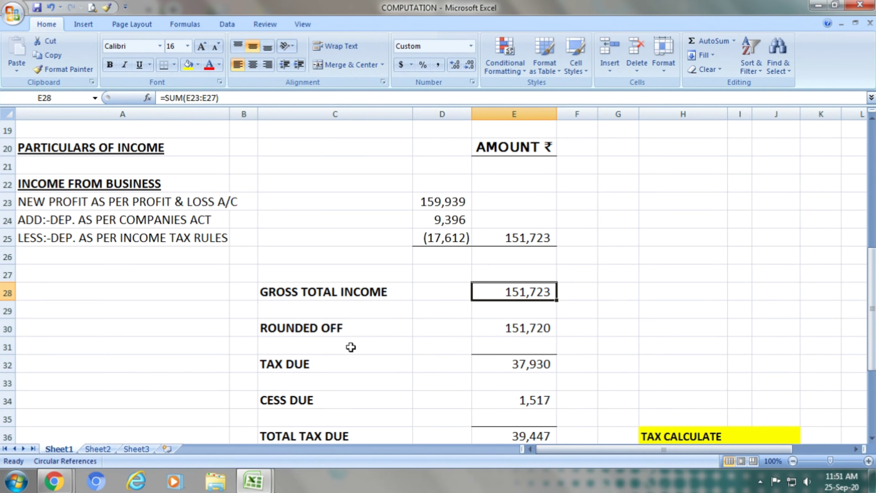
{"action": "left_click", "coordinate": [337, 328]}
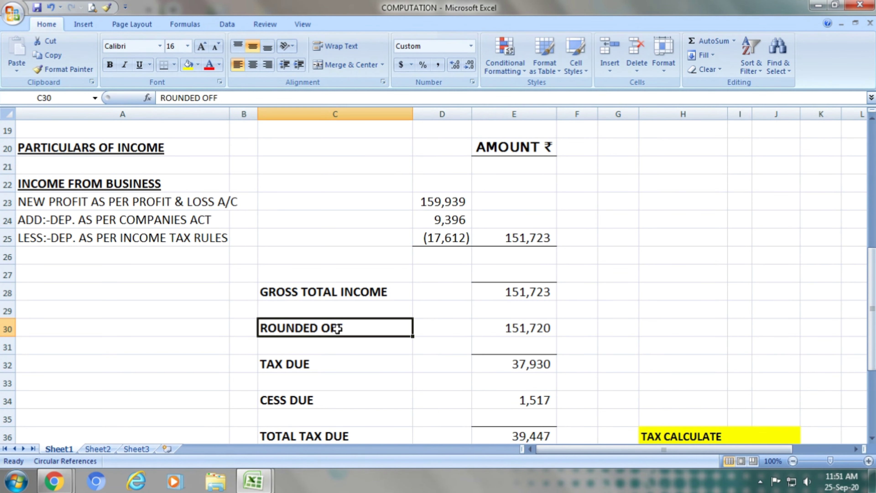
{"action": "left_click", "coordinate": [506, 322]}
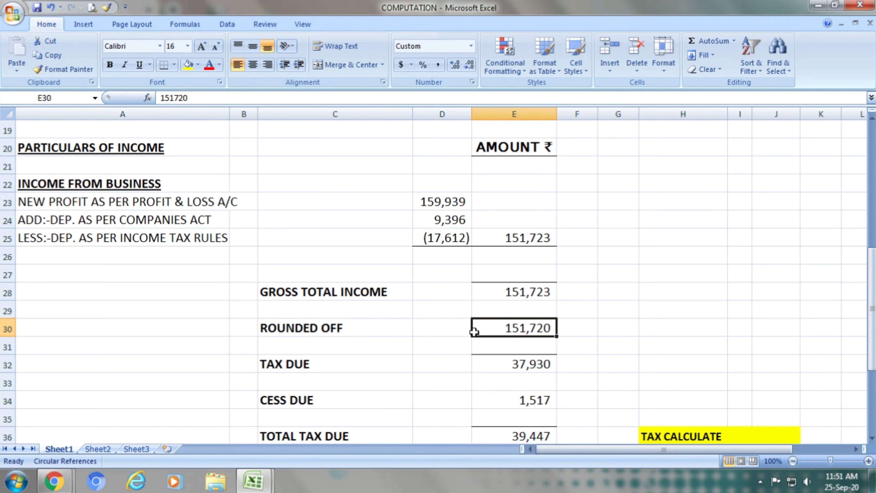
{"action": "left_click", "coordinate": [349, 365]}
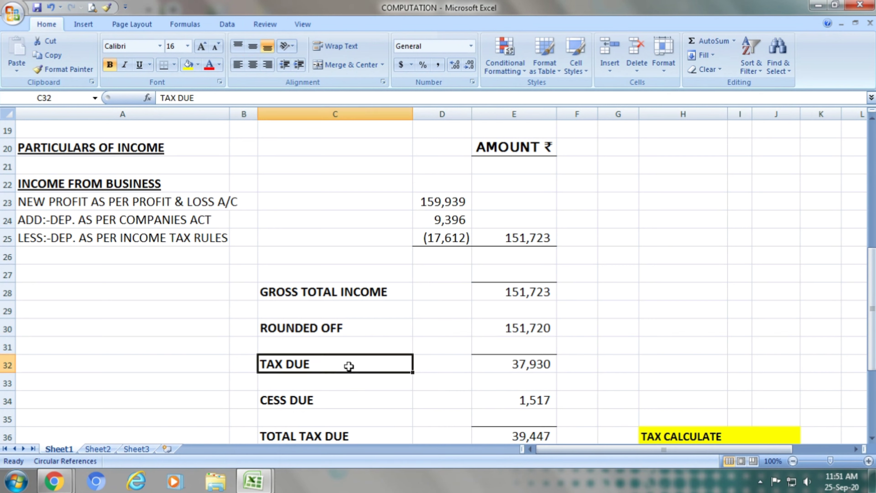
{"action": "left_click", "coordinate": [512, 364]}
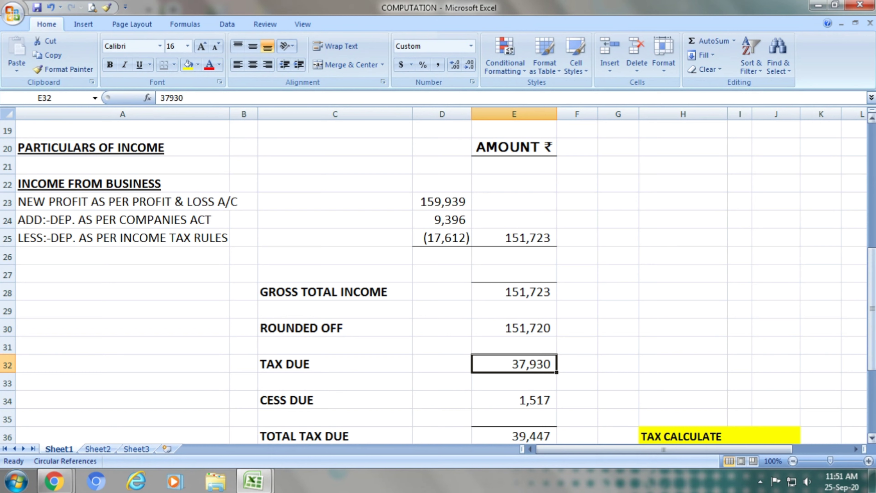
Examine the 25% tax working and its amount in the yellow Tax Calculate block beside the computation
{"action": "left_click_drag", "start_coordinate": [874, 324], "coordinate": [875, 348]}
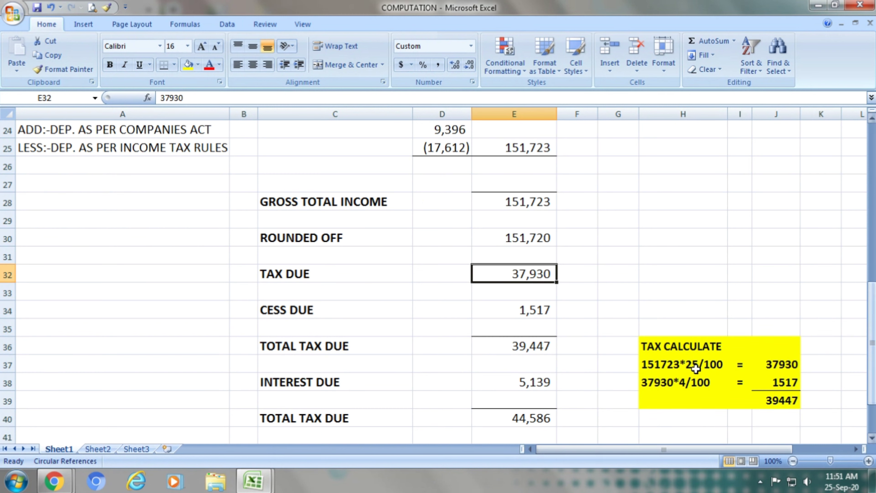
{"action": "left_click", "coordinate": [662, 348]}
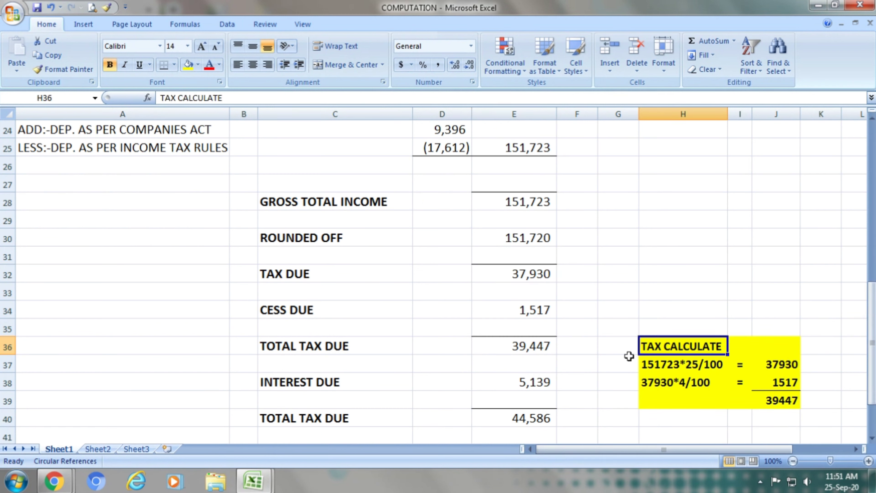
{"action": "left_click", "coordinate": [670, 368]}
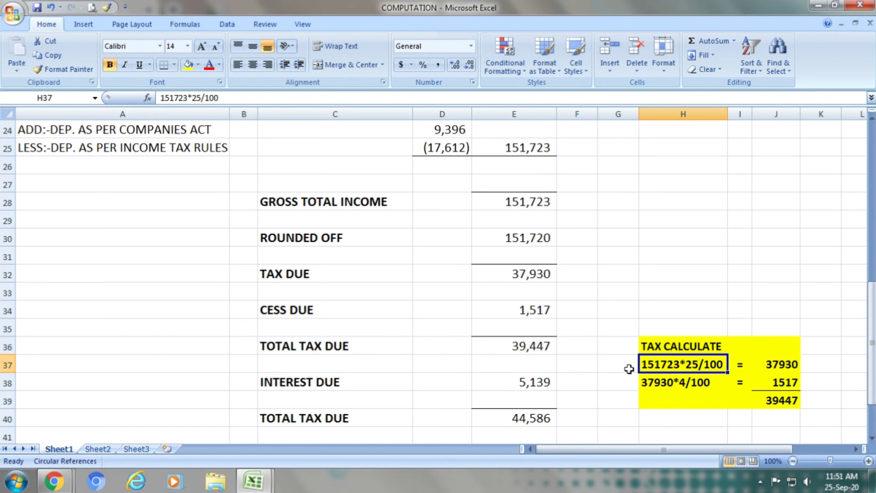
{"action": "left_click", "coordinate": [776, 360]}
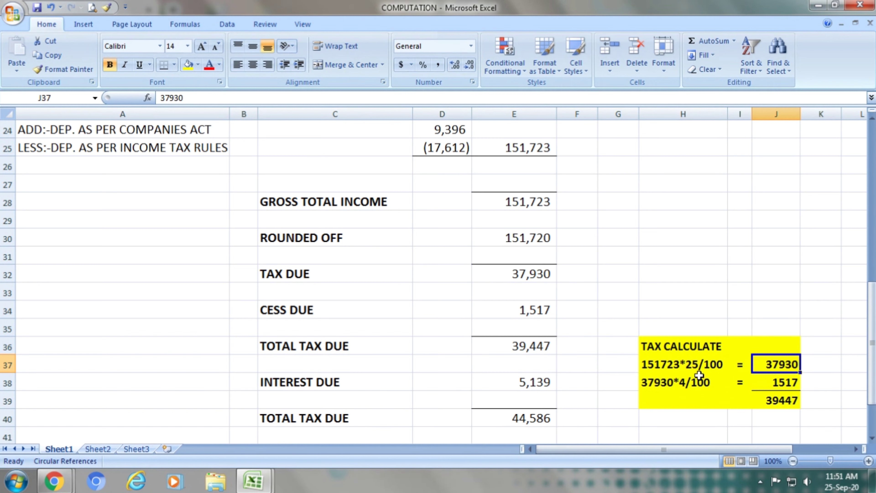
Examine the 4% cess working, its amount and the combined total in the yellow Tax Calculate block
{"action": "left_click", "coordinate": [692, 381]}
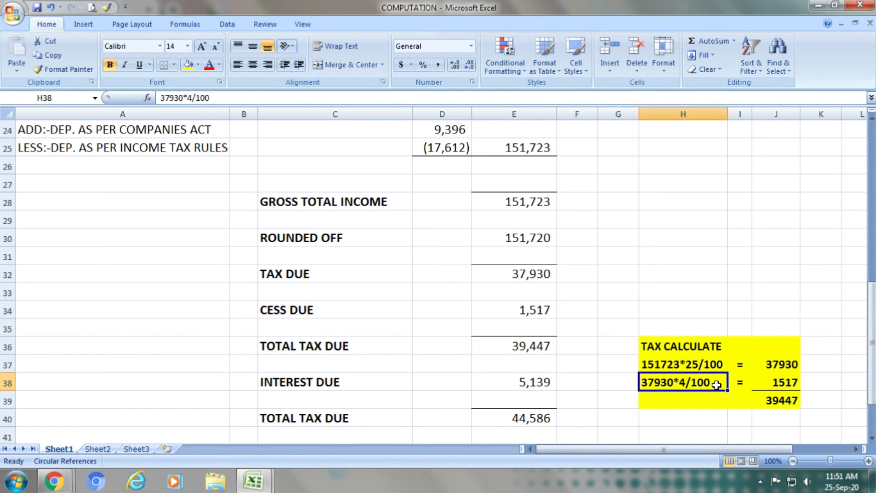
{"action": "left_click", "coordinate": [765, 385]}
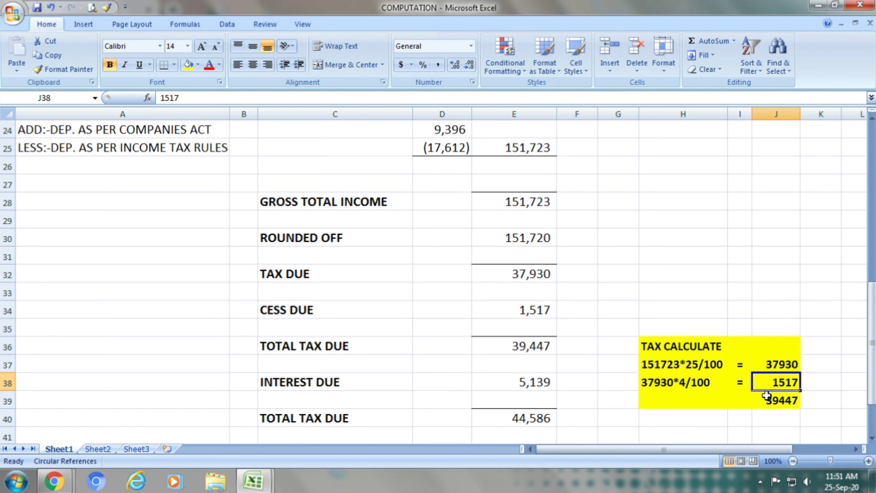
{"action": "left_click", "coordinate": [765, 403]}
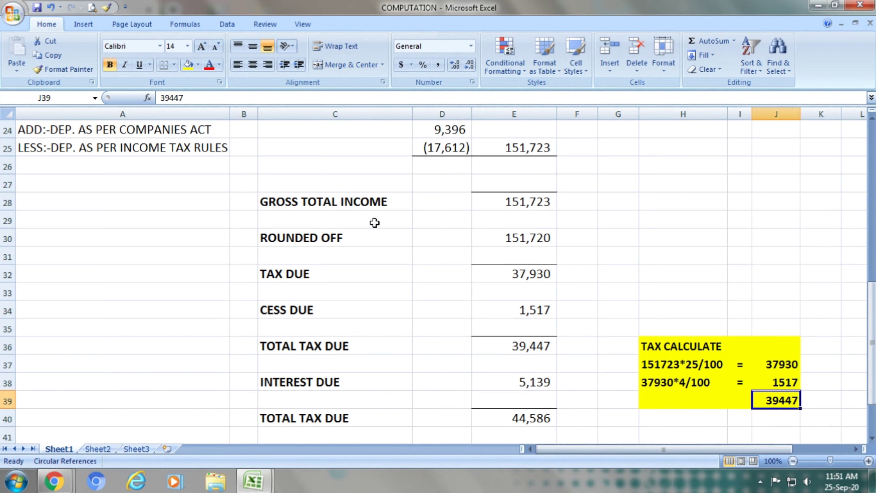
Review the Rounded Off, Tax Due and Cess Due rows together with their amounts in column E
{"action": "left_click", "coordinate": [343, 237]}
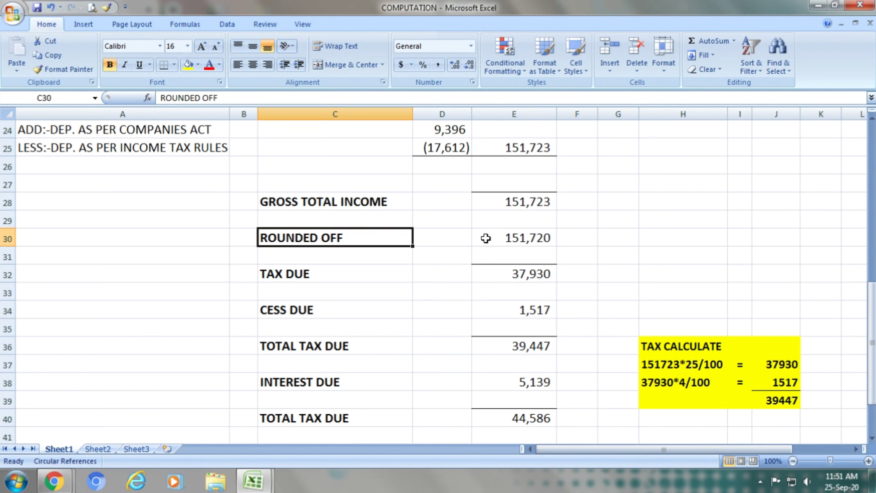
{"action": "left_click", "coordinate": [523, 241]}
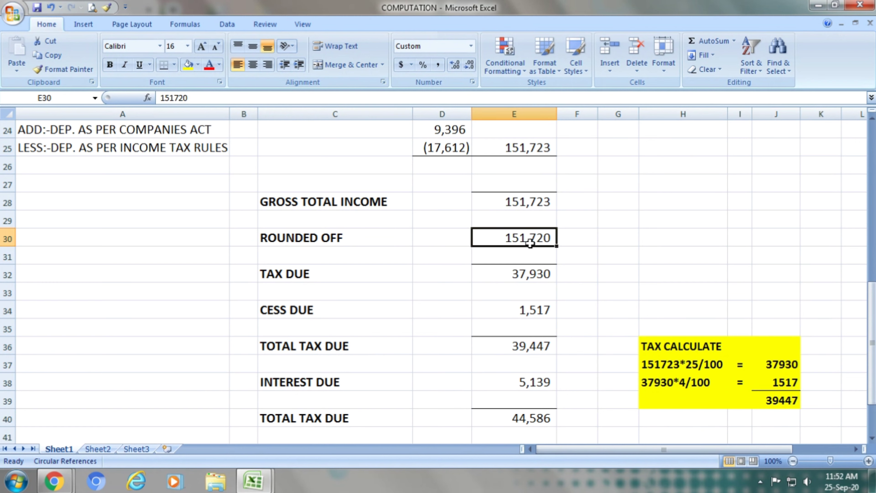
{"action": "left_click", "coordinate": [336, 279]}
{"action": "left_click", "coordinate": [507, 275]}
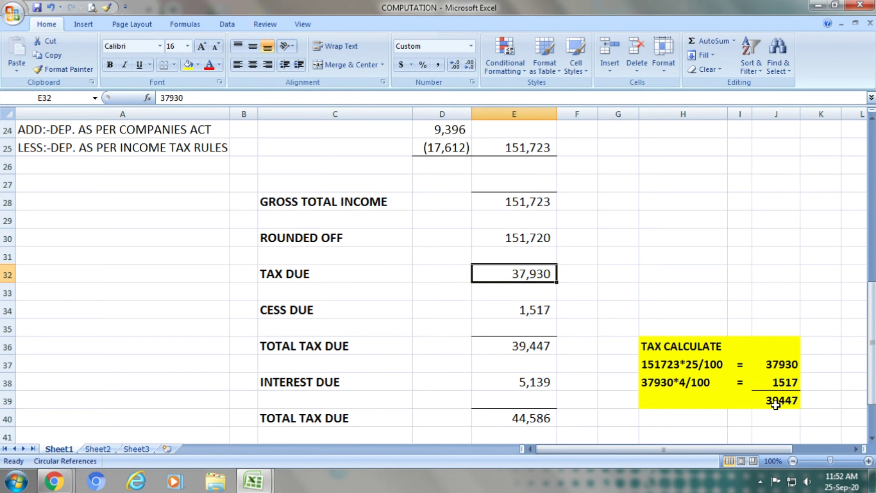
{"action": "left_click", "coordinate": [331, 313]}
{"action": "left_click", "coordinate": [524, 313]}
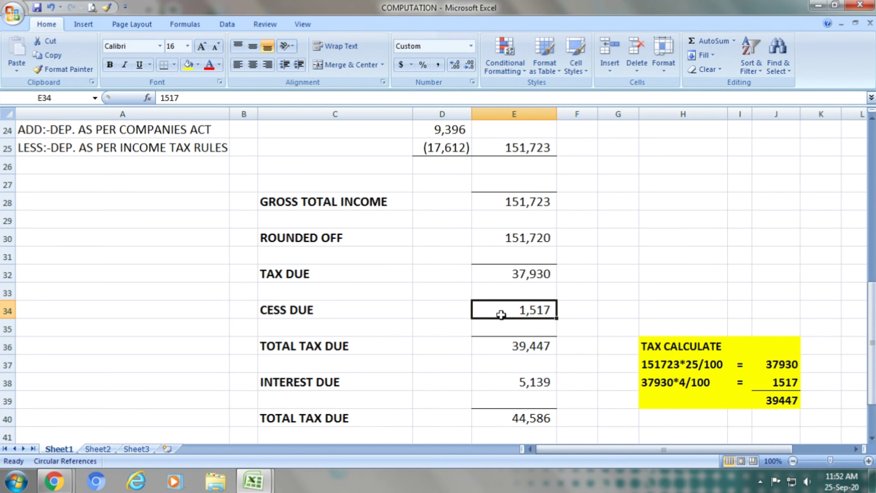
Compare the first Total Tax Due amount in E36 with the Tax Calculate block's total in J39
{"action": "left_click", "coordinate": [364, 346]}
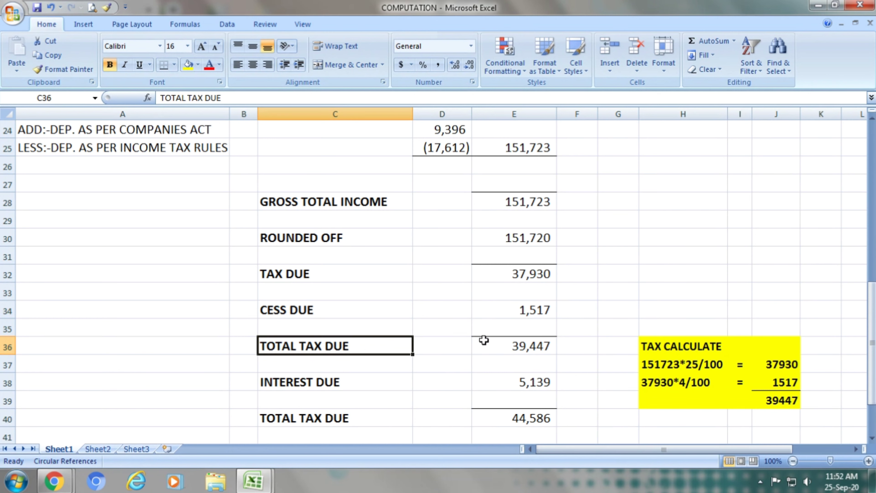
{"action": "left_click", "coordinate": [492, 340]}
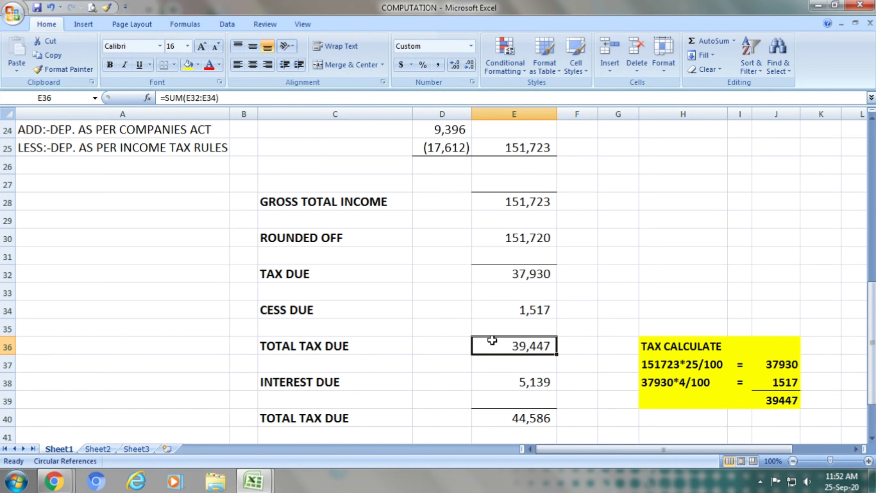
{"action": "left_click", "coordinate": [780, 400]}
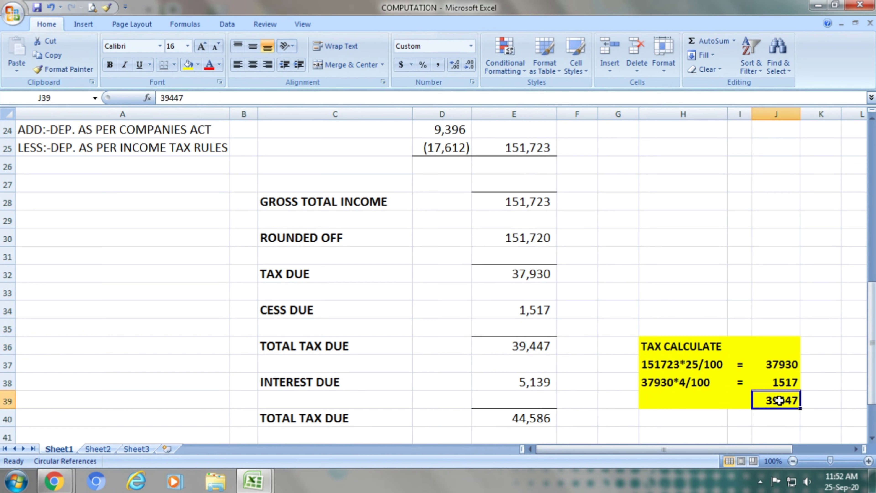
{"action": "left_click", "coordinate": [540, 346]}
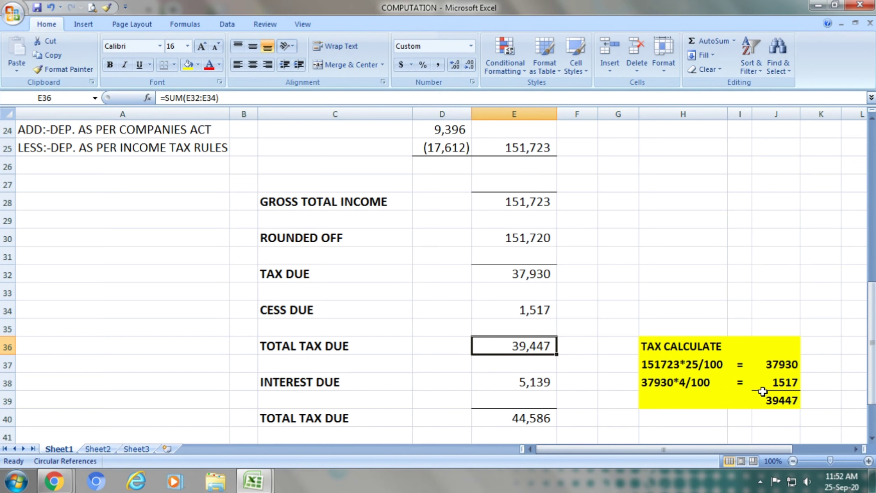
{"action": "left_click", "coordinate": [765, 400]}
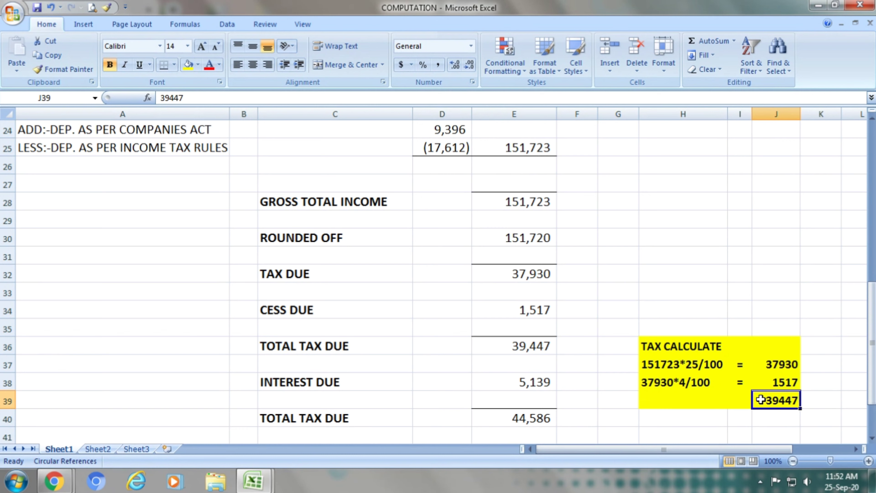
Review the Interest Due row and inspect the formula behind the Total Tax Due in E40 without changing it
{"action": "left_click", "coordinate": [287, 380]}
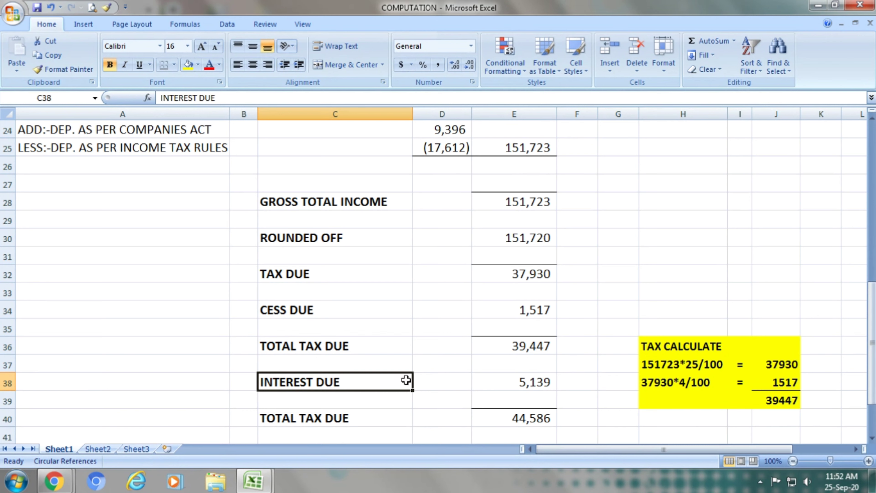
{"action": "left_click", "coordinate": [513, 380]}
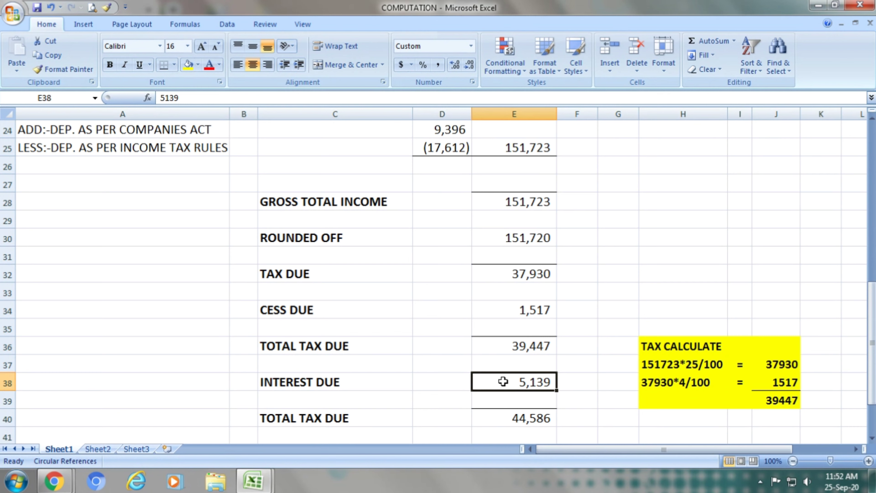
{"action": "left_click", "coordinate": [345, 419]}
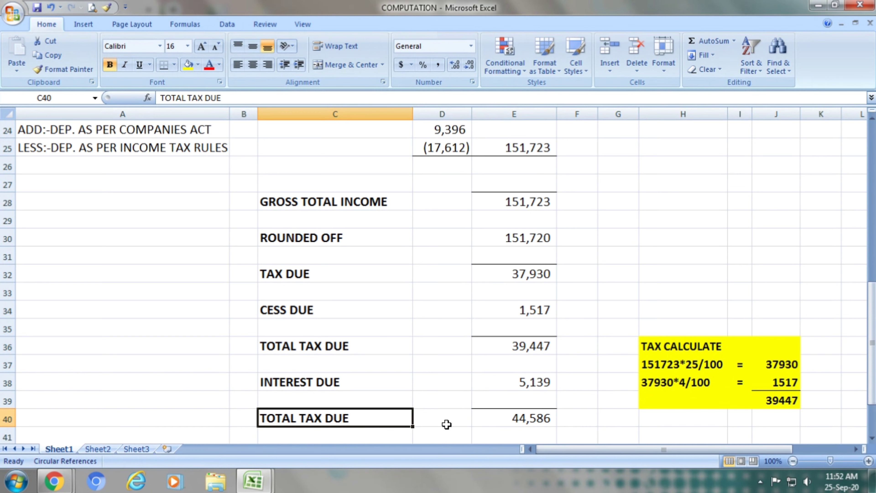
{"action": "left_click", "coordinate": [536, 419]}
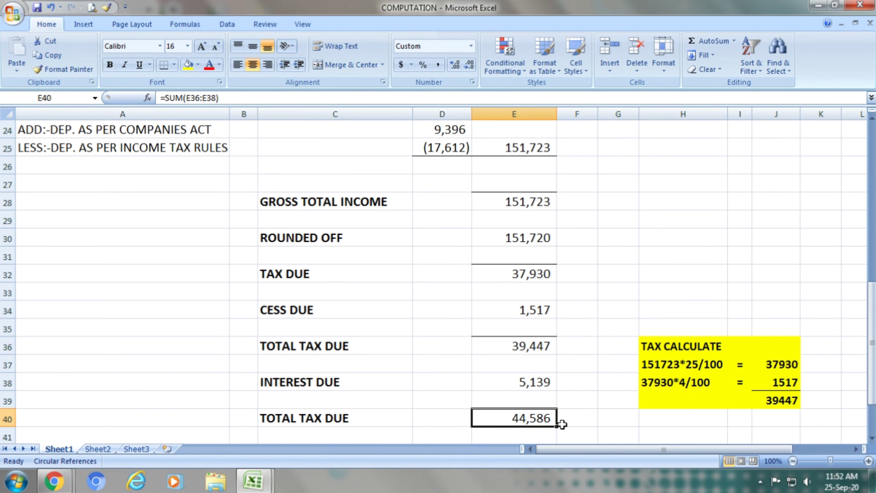
{"action": "key", "text": "F2"}
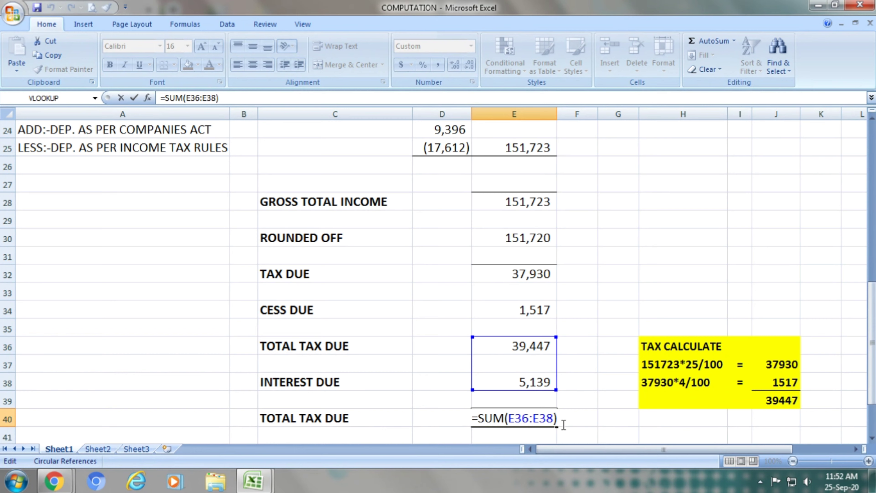
{"action": "key", "text": "Return"}
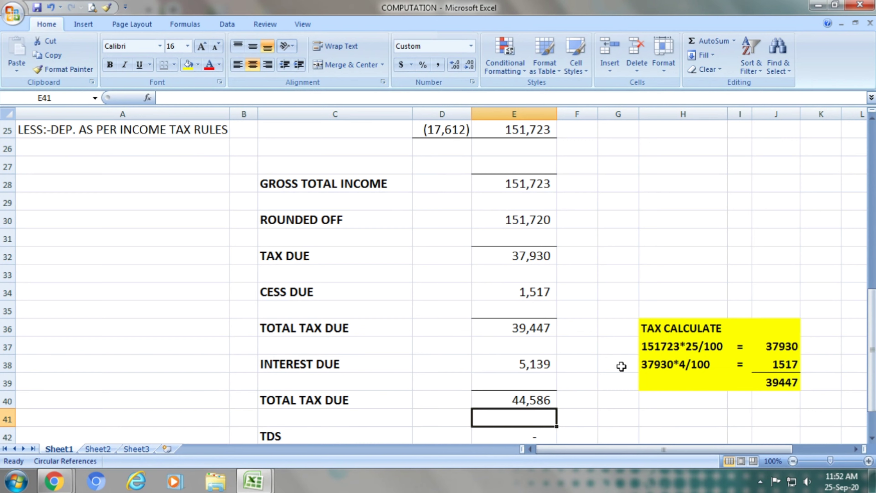
Check the Tax Due and Cess Due amounts and inspect the formula in E36 that adds them, leaving it unchanged
{"action": "left_click_drag", "start_coordinate": [872, 347], "coordinate": [872, 346]}
{"action": "left_click", "coordinate": [535, 254]}
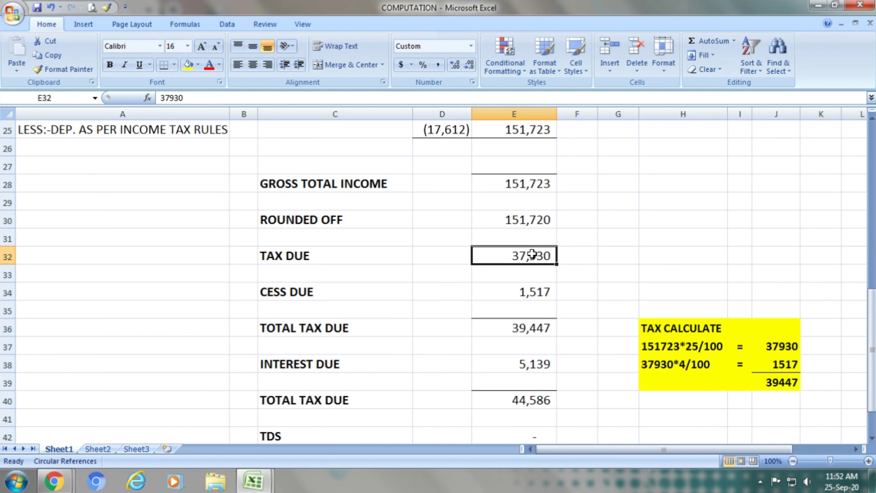
{"action": "left_click", "coordinate": [522, 294]}
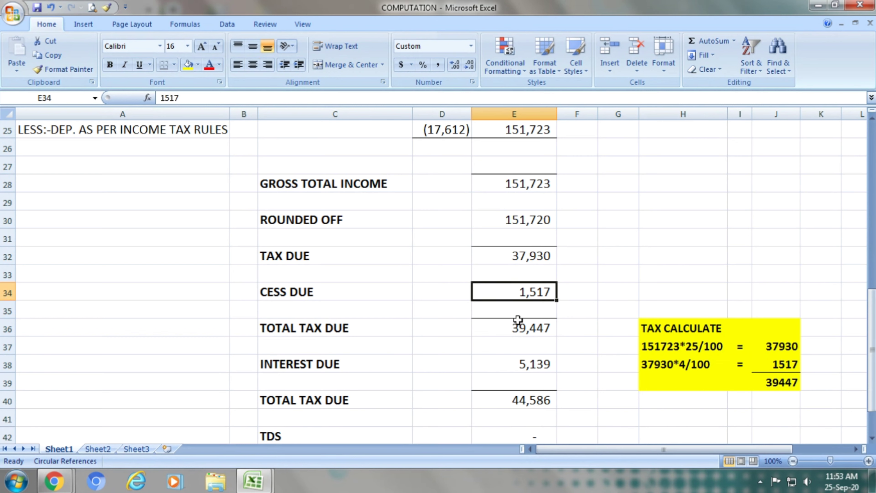
{"action": "left_click", "coordinate": [518, 331]}
{"action": "double_click", "coordinate": [518, 331]}
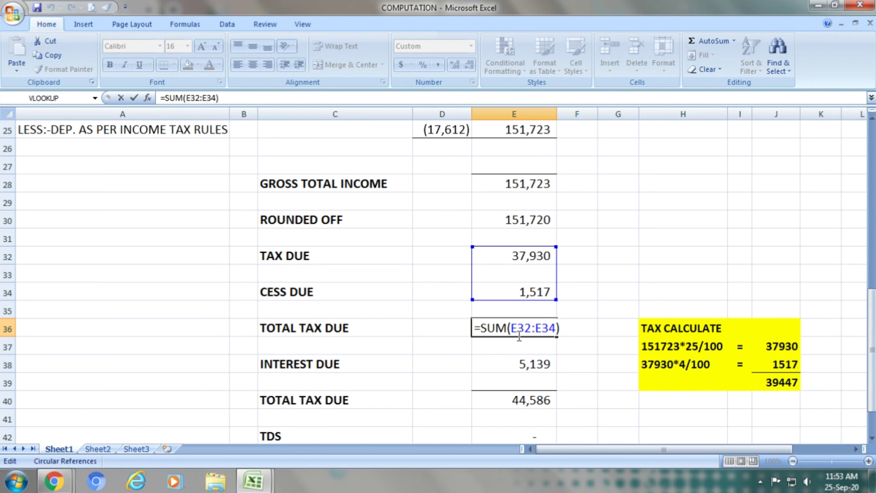
{"action": "key", "text": "Return"}
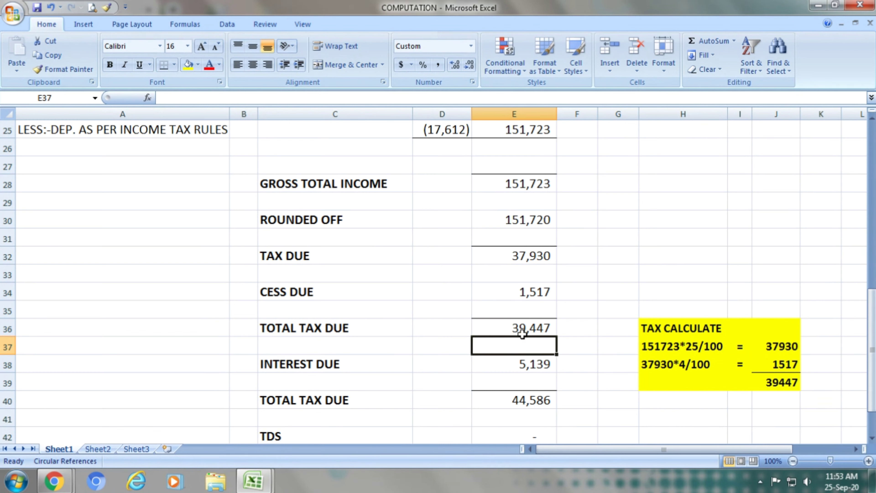
Recheck which cells the formula in E40 adds for the Total Tax Due including interest
{"action": "left_click", "coordinate": [526, 400]}
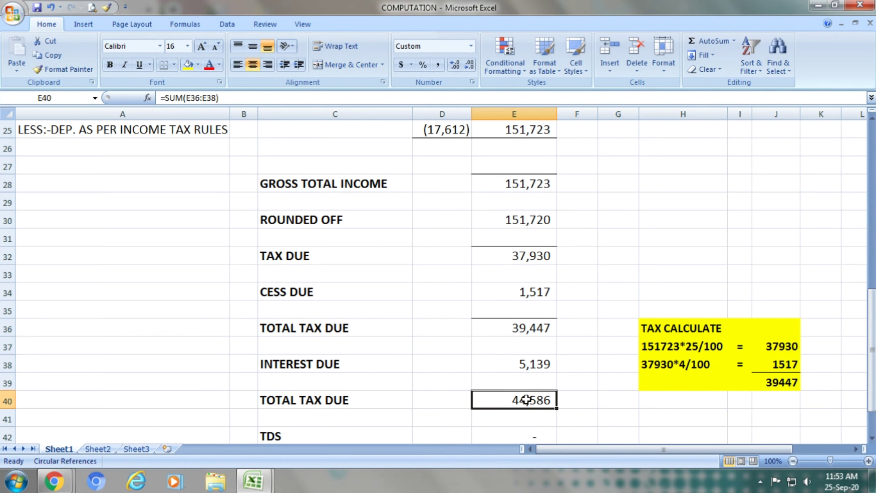
{"action": "key", "text": "F2"}
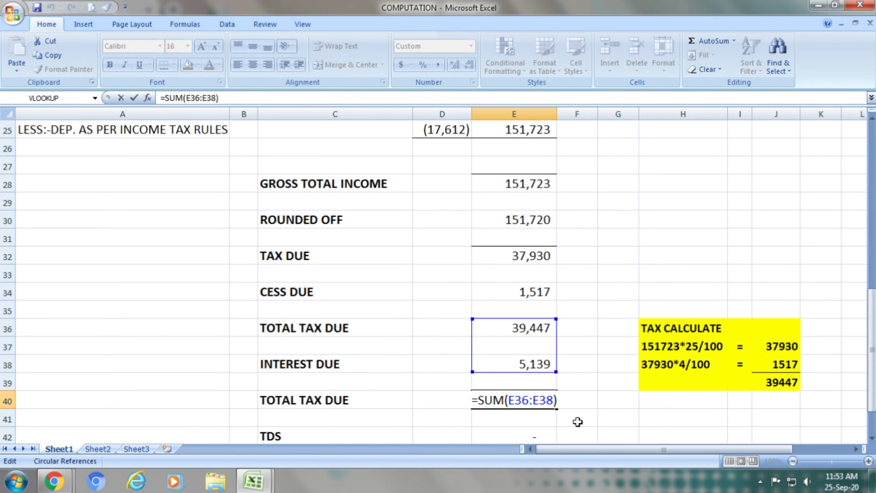
{"action": "key", "text": "Return"}
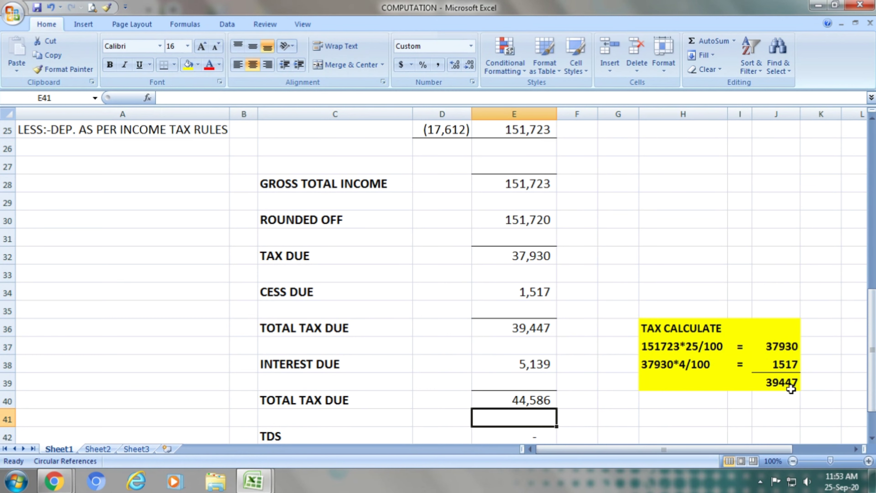
Review the TDS row and inspect the formula behind Tax Paid U/S 140A in E44 without changing it
{"action": "left_click_drag", "start_coordinate": [871, 355], "coordinate": [872, 361]}
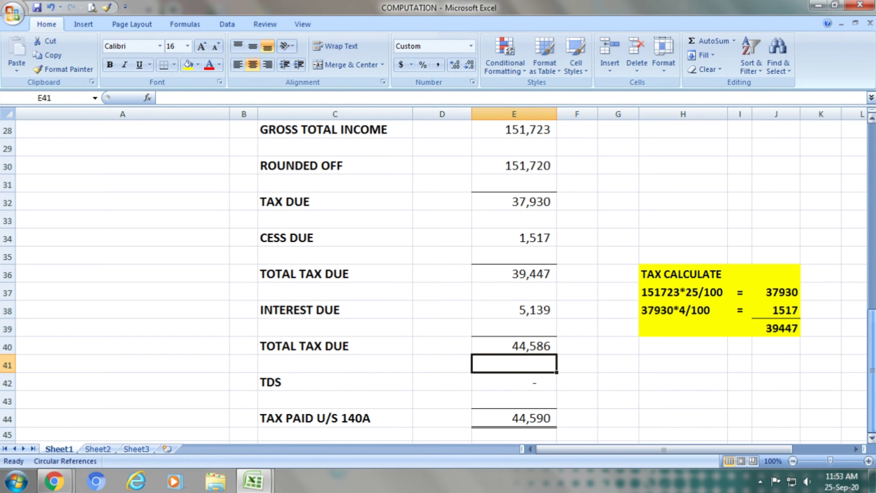
{"action": "left_click", "coordinate": [347, 381]}
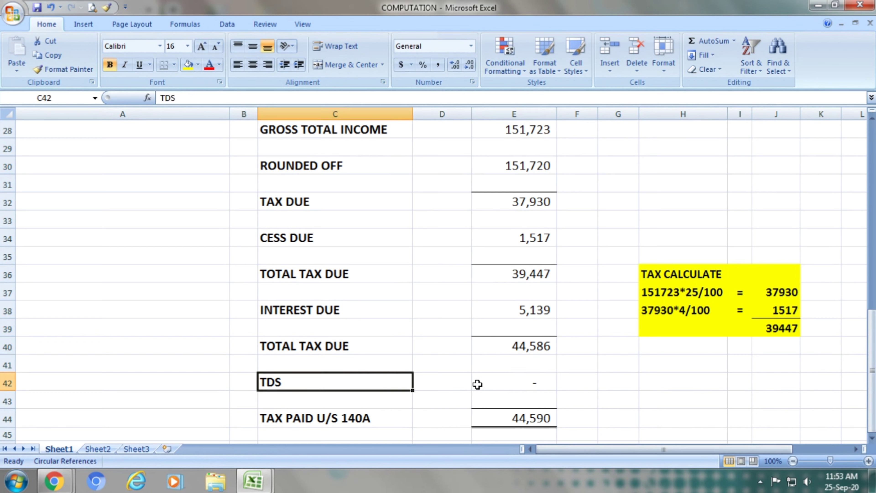
{"action": "left_click", "coordinate": [506, 382]}
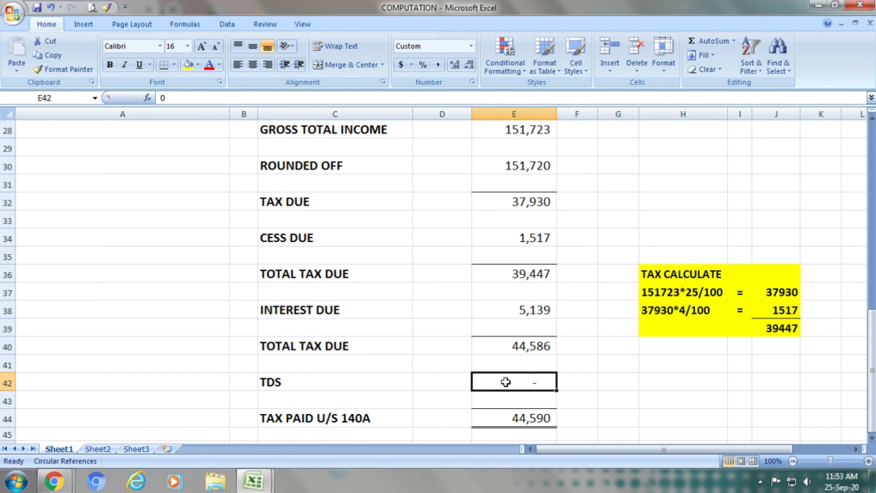
{"action": "left_click", "coordinate": [371, 423]}
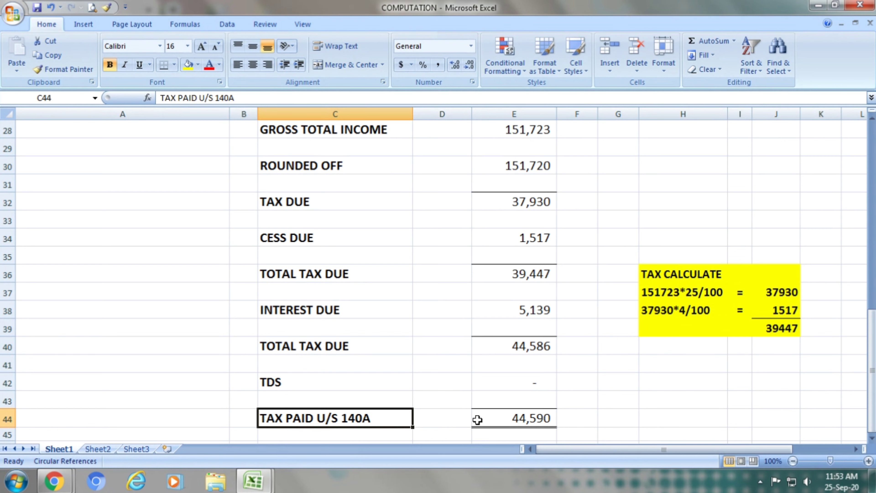
{"action": "left_click", "coordinate": [524, 418]}
{"action": "key", "text": "F2"}
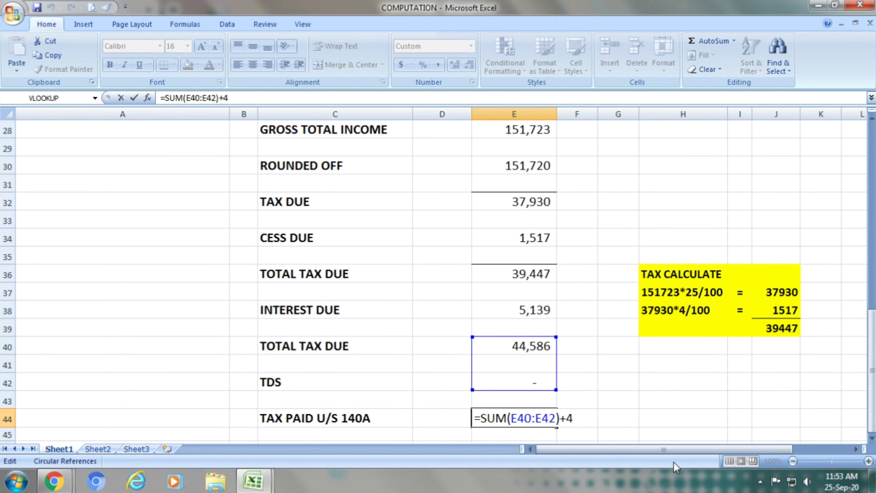
{"action": "key", "text": "Return"}
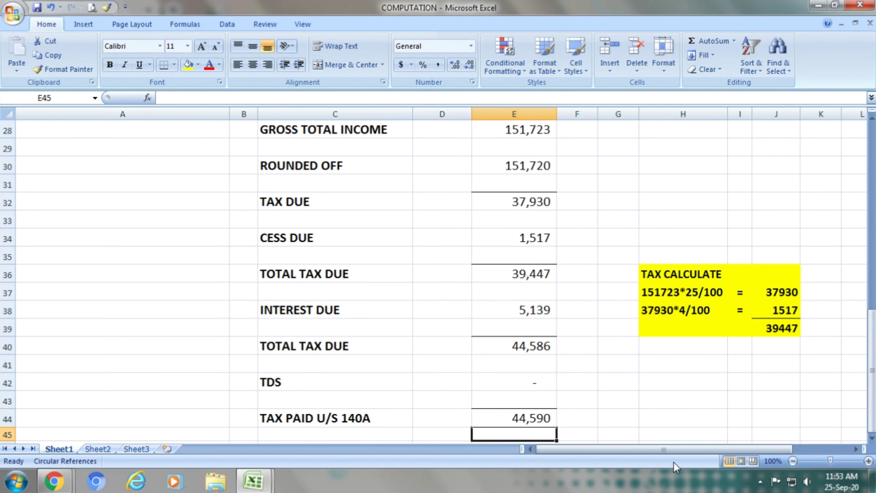
Enter -50000 as the TDS amount in E42
{"action": "key", "text": "Up"}
{"action": "key", "text": "Up"}
{"action": "key", "text": "Up"}
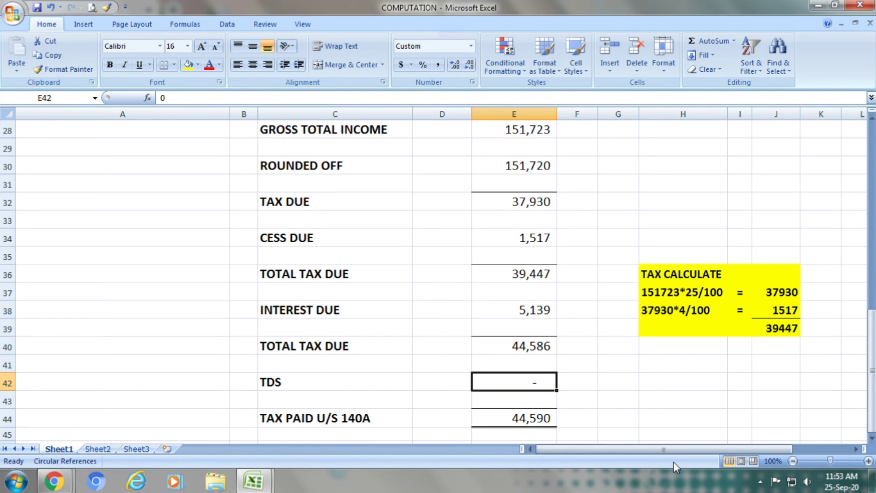
{"action": "key", "text": "F2"}
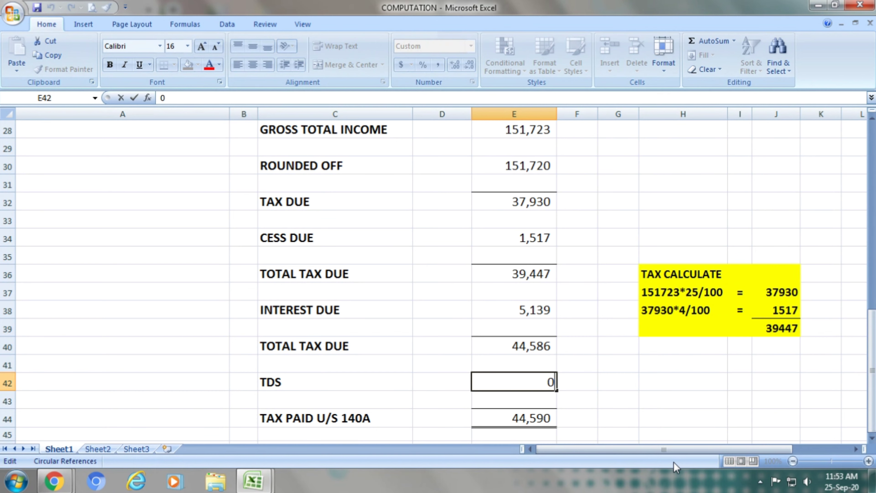
{"action": "key", "text": "BackSpace"}
{"action": "type", "text": "-"}
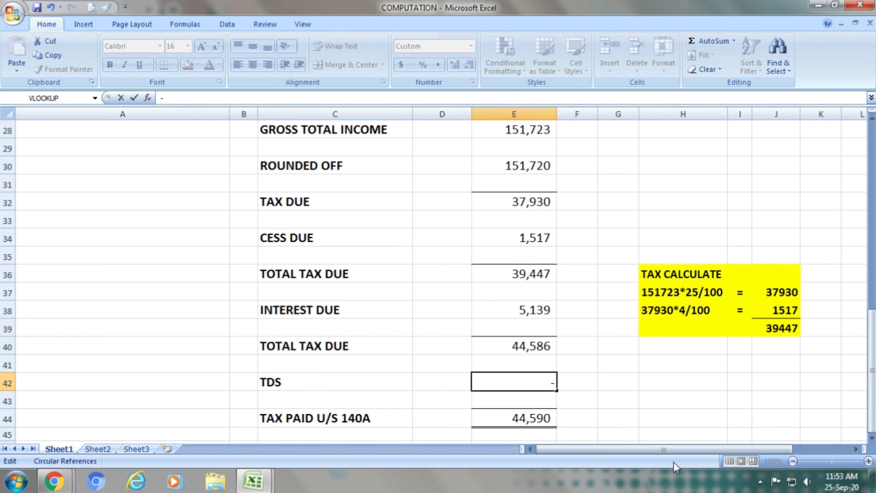
{"action": "type", "text": "500"}
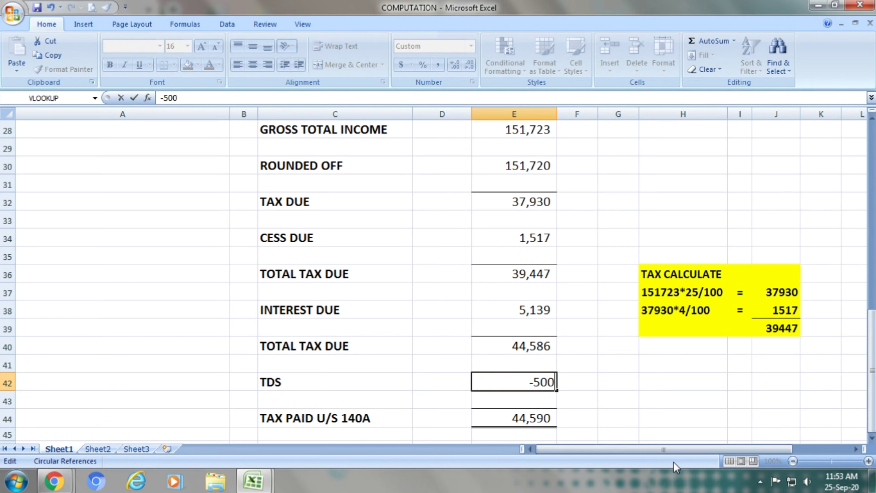
{"action": "type", "text": "00"}
{"action": "key", "text": "Return"}
{"action": "key", "text": "Up"}
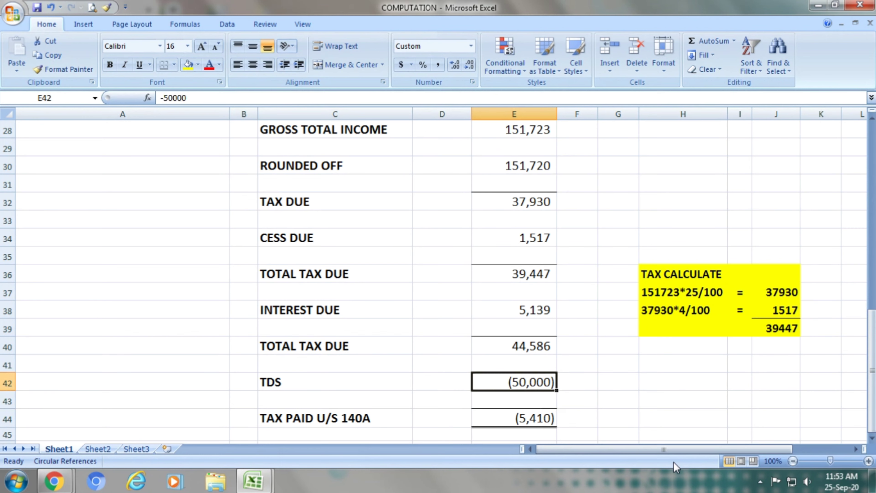
Replace the Tax Paid U/S 140A label in C44 with REFUND
{"action": "key", "text": "Down"}
{"action": "key", "text": "Down"}
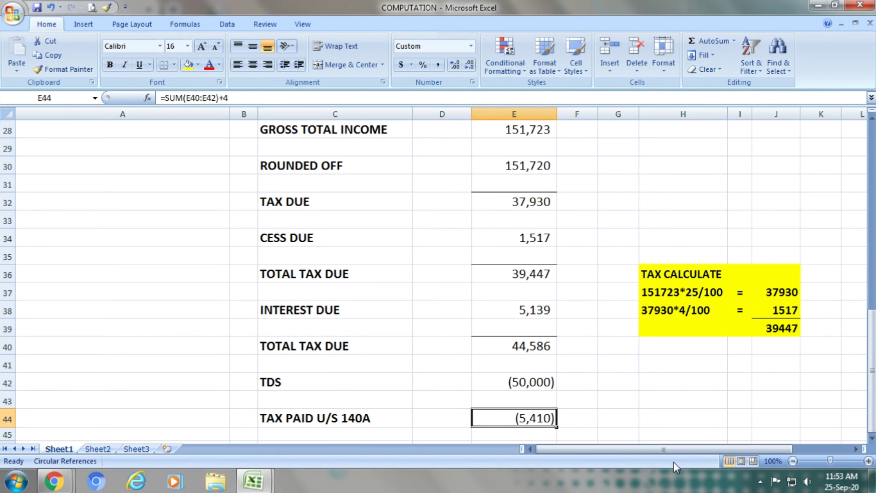
{"action": "key", "text": "Left"}
{"action": "key", "text": "Left"}
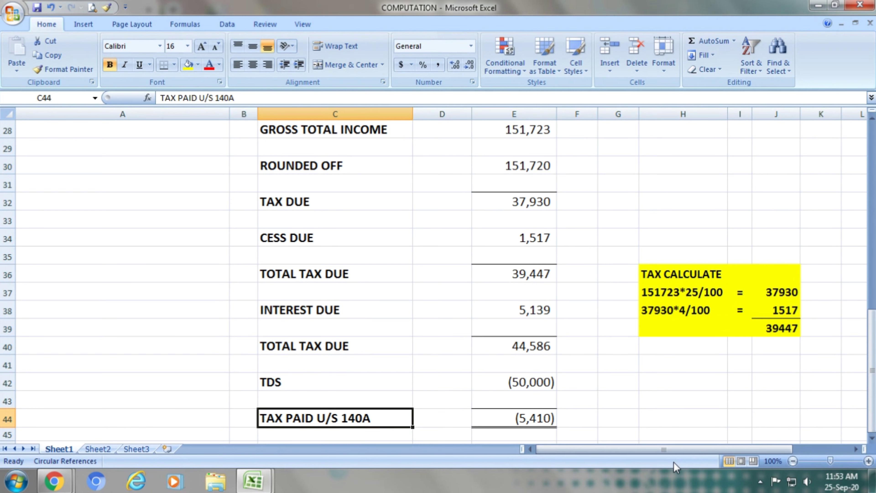
{"action": "type", "text": "R"}
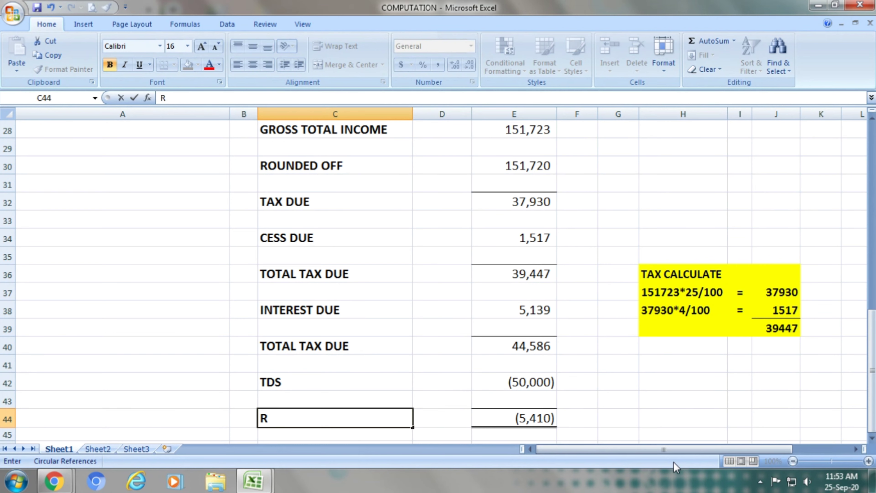
{"action": "type", "text": "U"}
{"action": "key", "text": "BackSpace"}
{"action": "type", "text": "EFUND"}
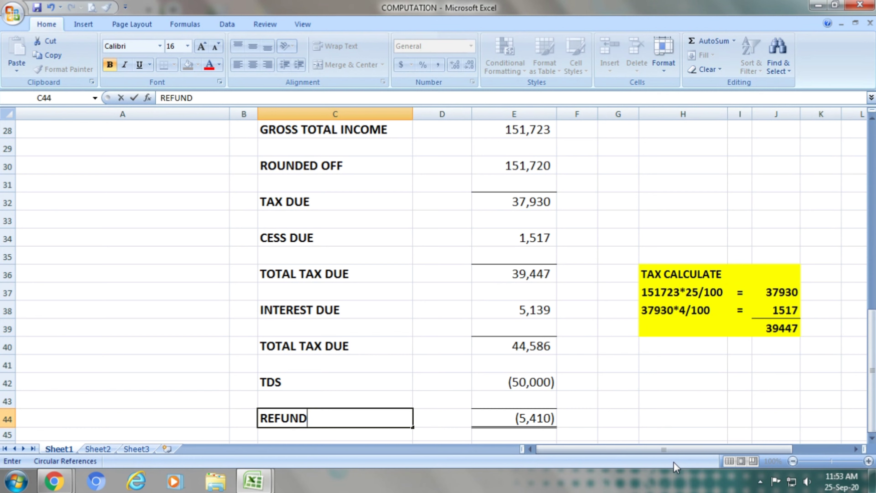
{"action": "key", "text": "Return"}
{"action": "key", "text": "Up"}
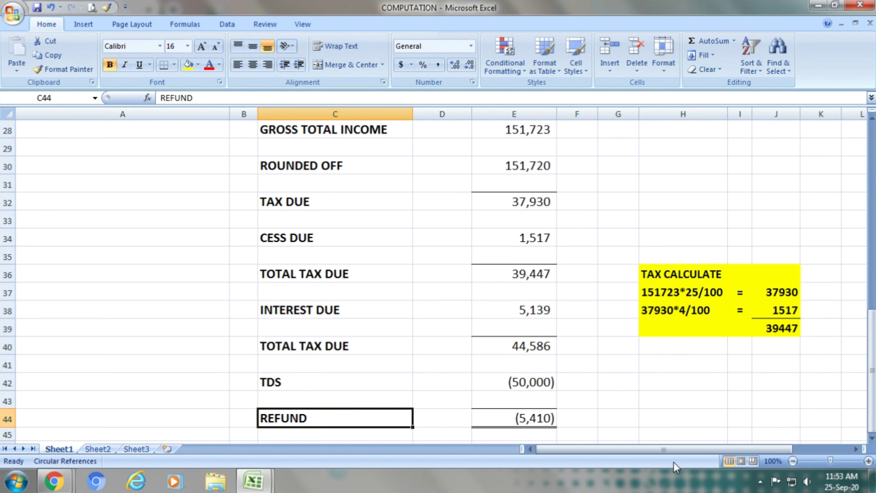
Review how the Total Tax Due in E40 and the TDS in E42 lead to the refund amount in E44
{"action": "key", "text": "Right"}
{"action": "key", "text": "Right"}
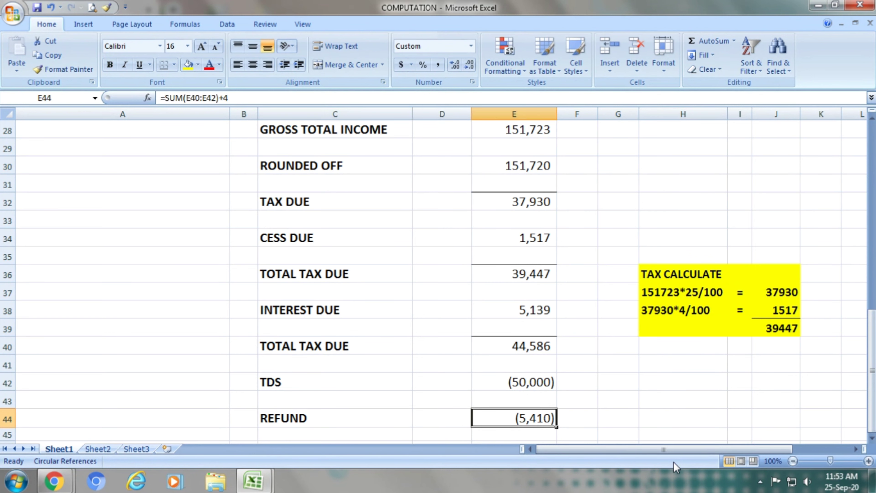
{"action": "key", "text": "Up"}
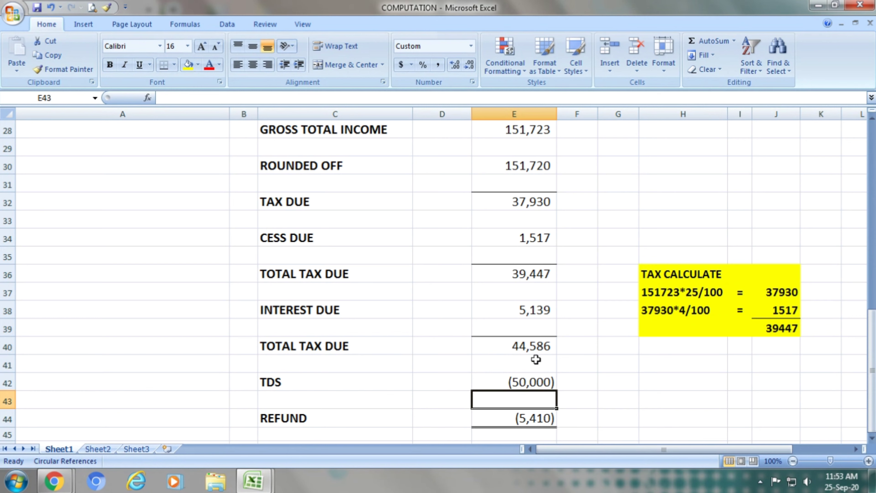
{"action": "left_click", "coordinate": [529, 346]}
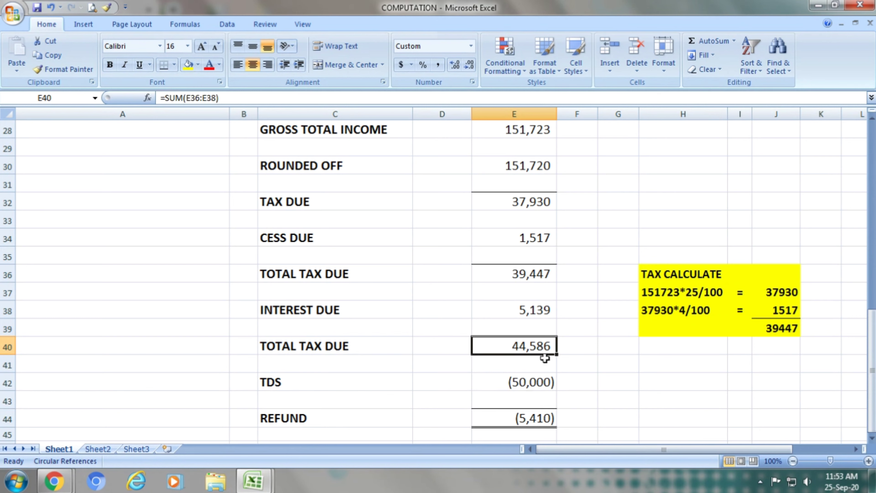
{"action": "left_click", "coordinate": [407, 381]}
{"action": "left_click", "coordinate": [524, 382]}
{"action": "left_click", "coordinate": [532, 419]}
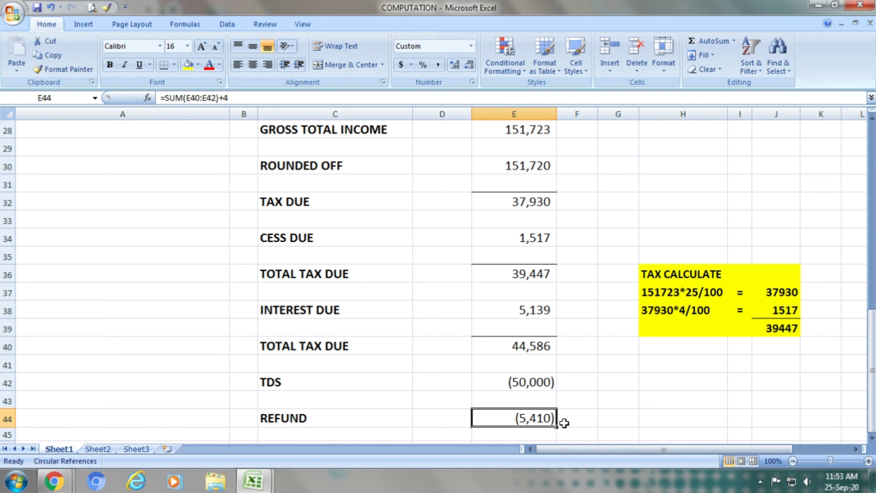
Change the TDS amount in E42 to -25000
{"action": "left_click", "coordinate": [525, 383]}
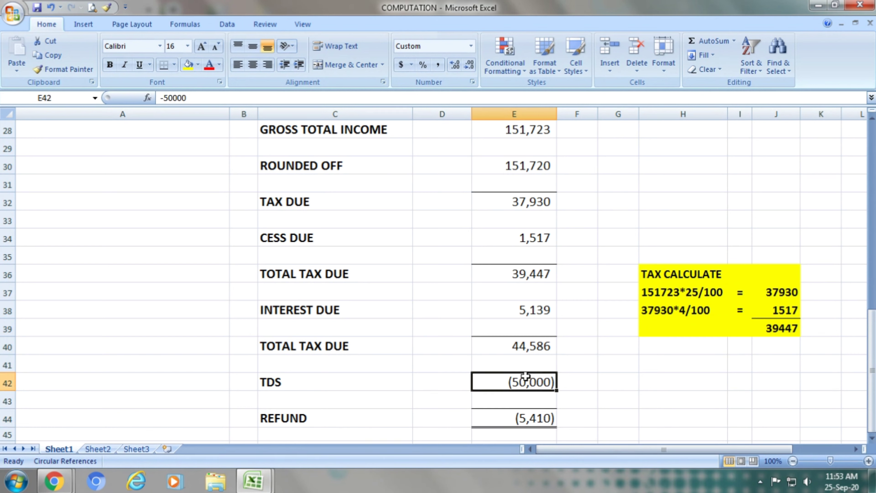
{"action": "key", "text": "F2"}
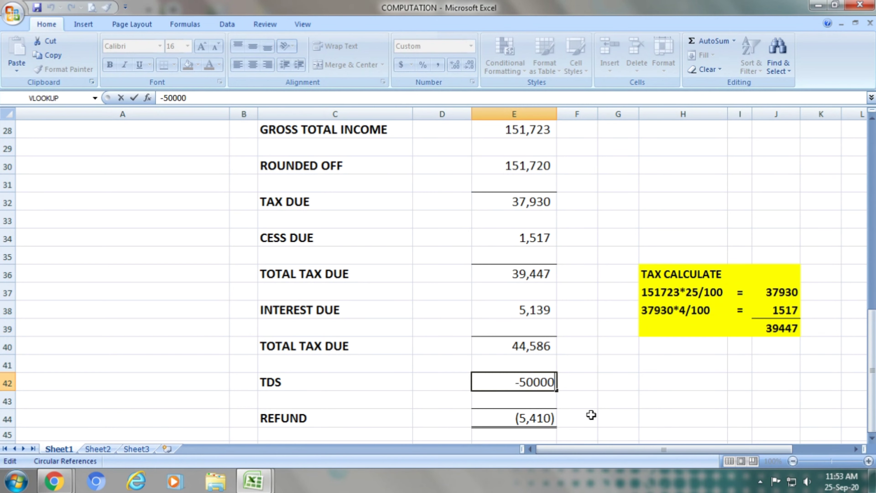
{"action": "key", "text": "BackSpace"}
{"action": "key", "text": "BackSpace"}
{"action": "key", "text": "BackSpace"}
{"action": "key", "text": "BackSpace"}
{"action": "key", "text": "BackSpace"}
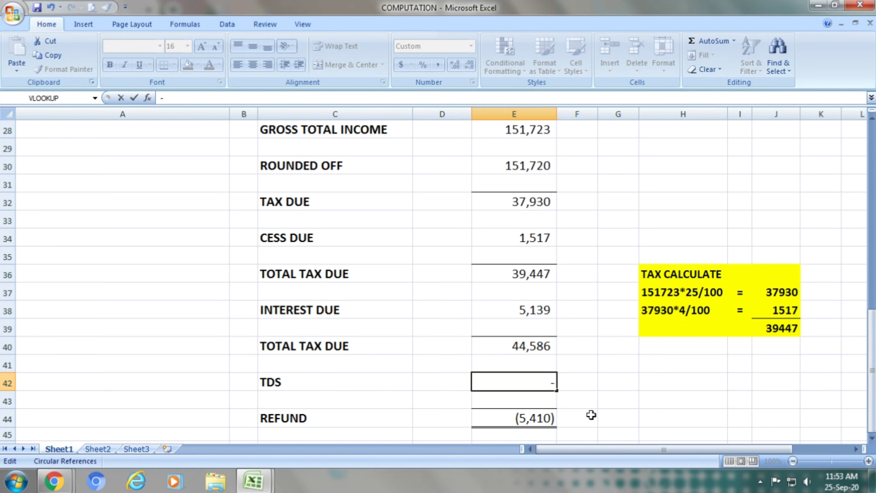
{"action": "type", "text": "25,000"}
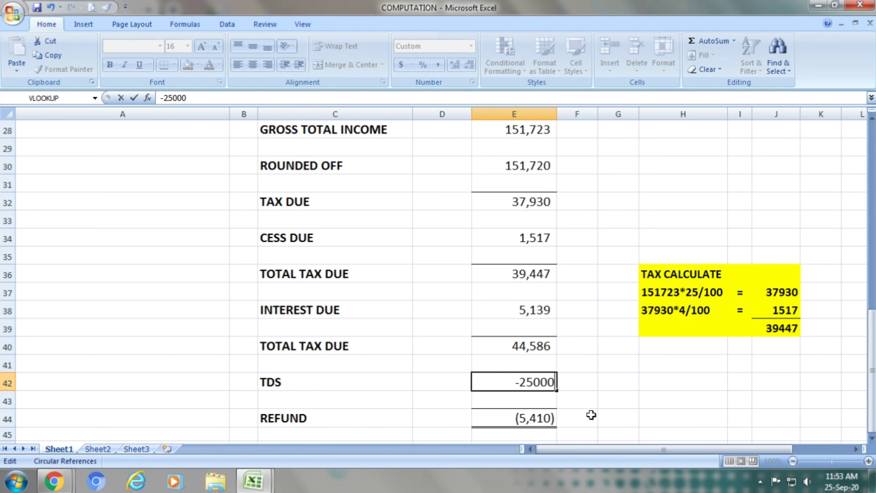
{"action": "key", "text": "Return"}
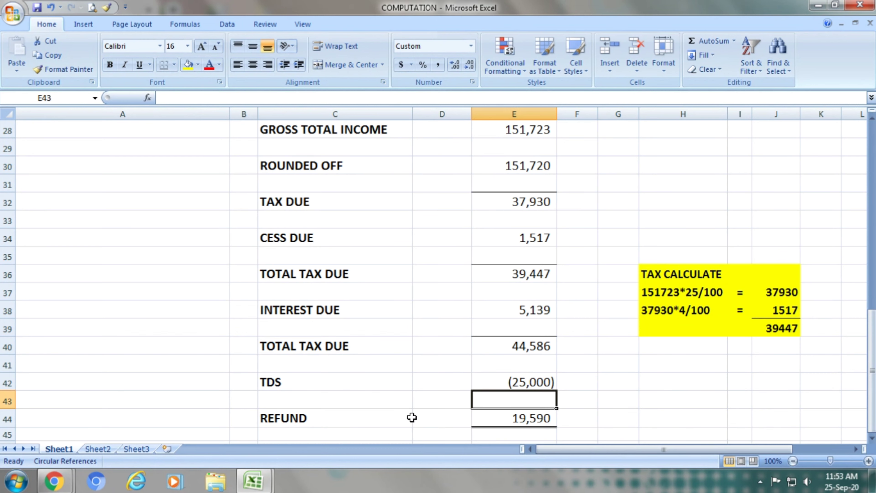
Extend the REFUND label in C44 to read TAX PAYABLE/REFUND
{"action": "left_click", "coordinate": [341, 419]}
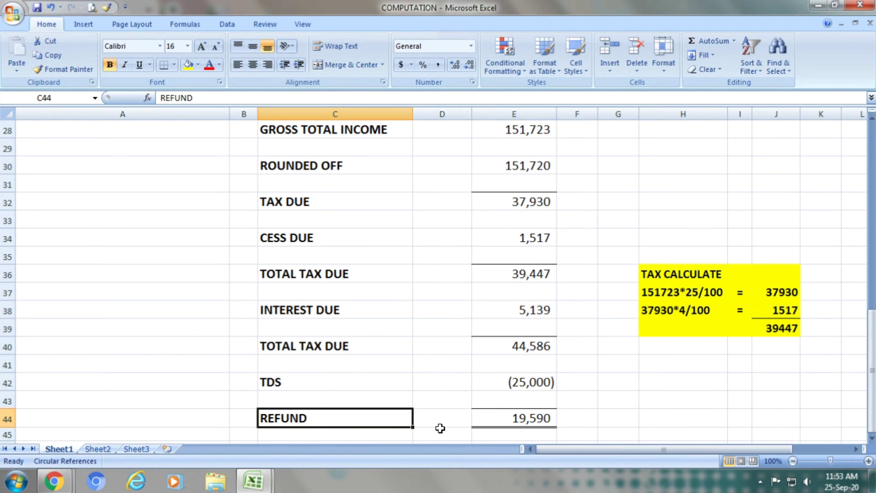
{"action": "left_click", "coordinate": [510, 419]}
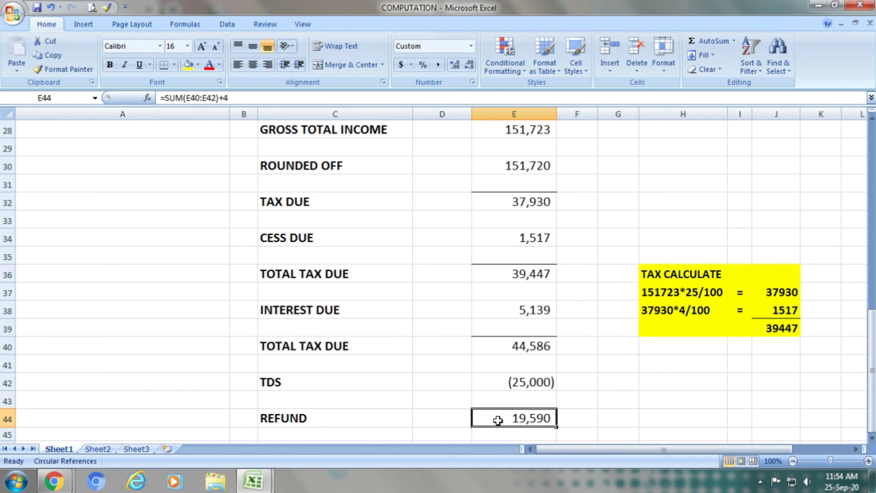
{"action": "left_click", "coordinate": [357, 417]}
{"action": "key", "text": "F2"}
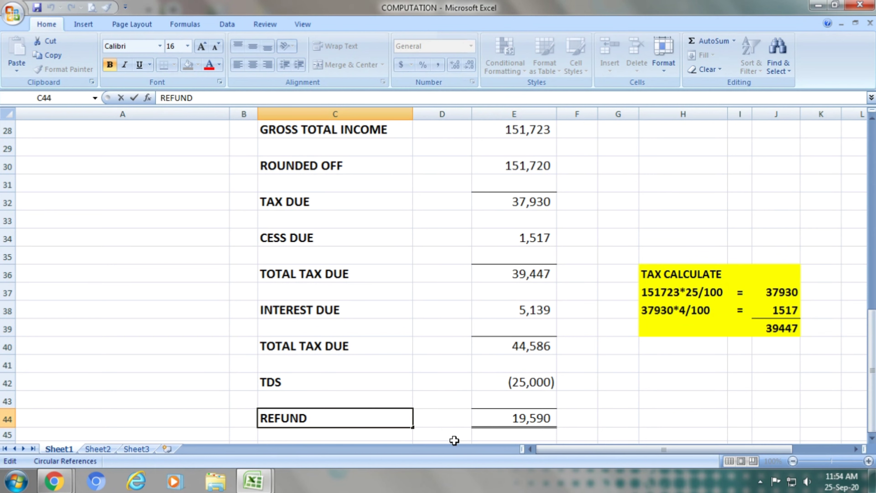
{"action": "key", "text": "Left"}
{"action": "key", "text": "Left"}
{"action": "key", "text": "Left"}
{"action": "key", "text": "Left"}
{"action": "key", "text": "Left"}
{"action": "key", "text": "Left"}
{"action": "key", "text": "Right"}
{"action": "key", "text": "Left"}
{"action": "type", "text": "/"}
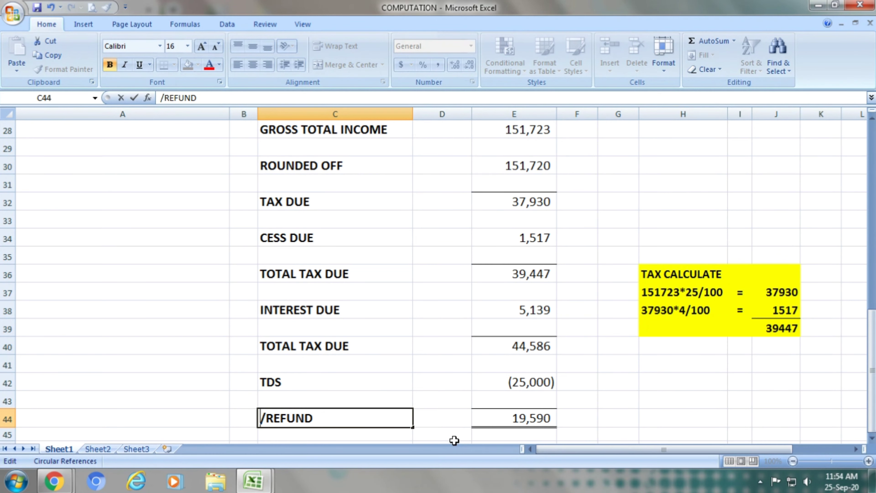
{"action": "type", "text": "TAX"}
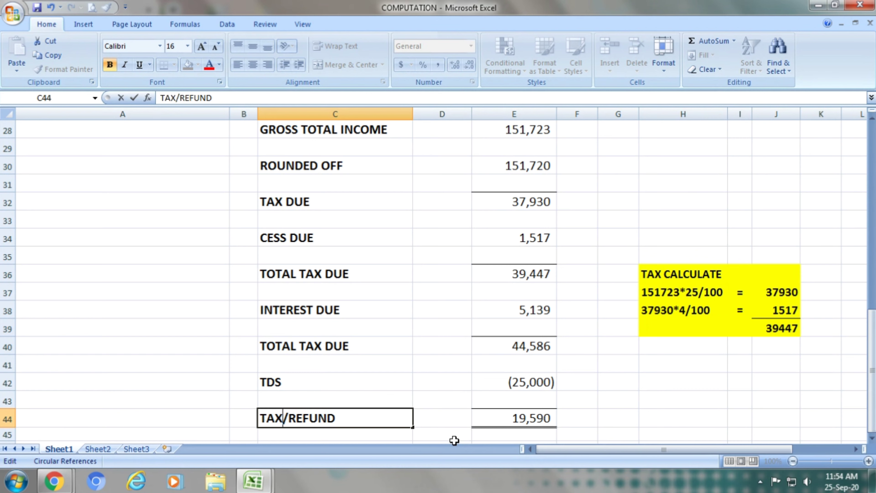
{"action": "type", "text": "PAID"}
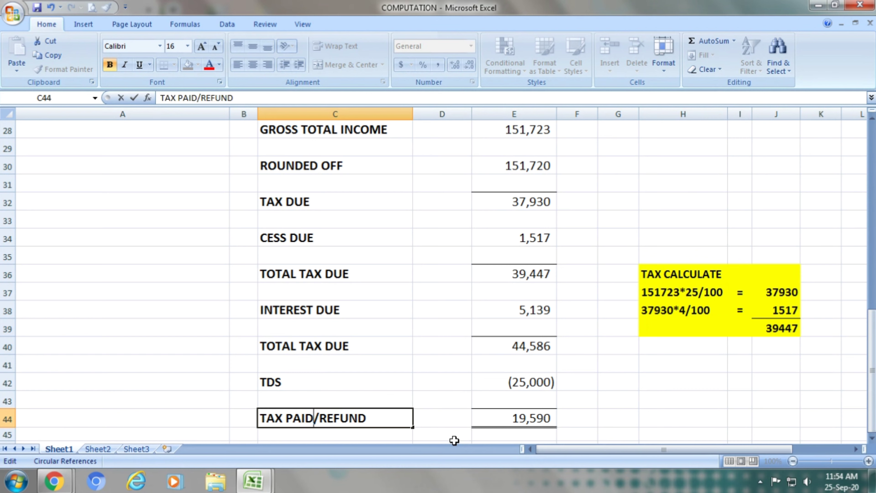
{"action": "key", "text": "BackSpace"}
{"action": "key", "text": "BackSpace"}
{"action": "key", "text": "BackSpace"}
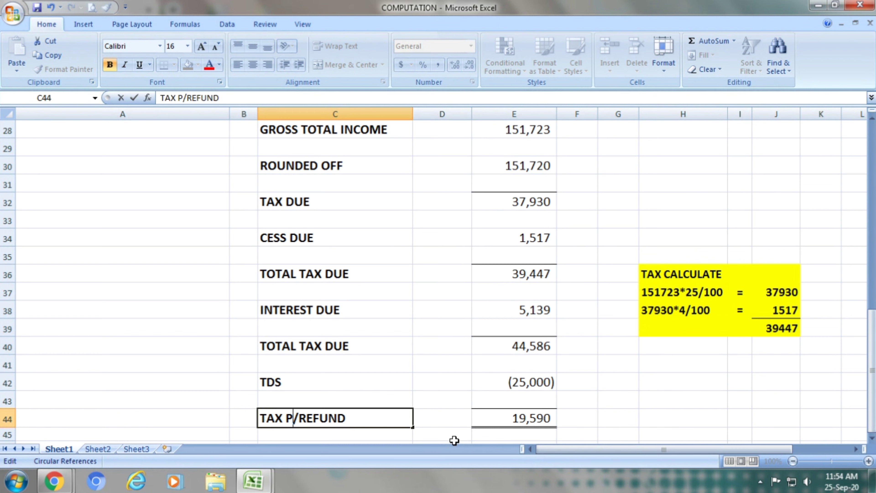
{"action": "type", "text": "AYAB"}
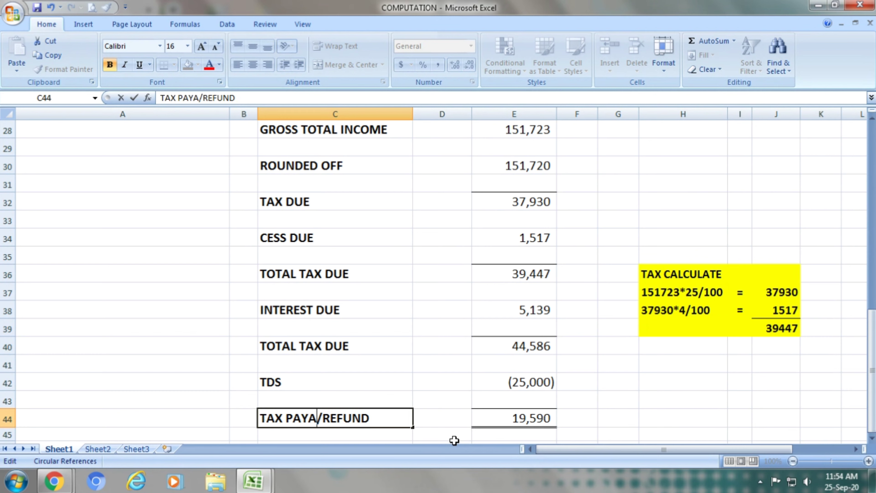
{"action": "type", "text": "LE"}
{"action": "key", "text": "Return"}
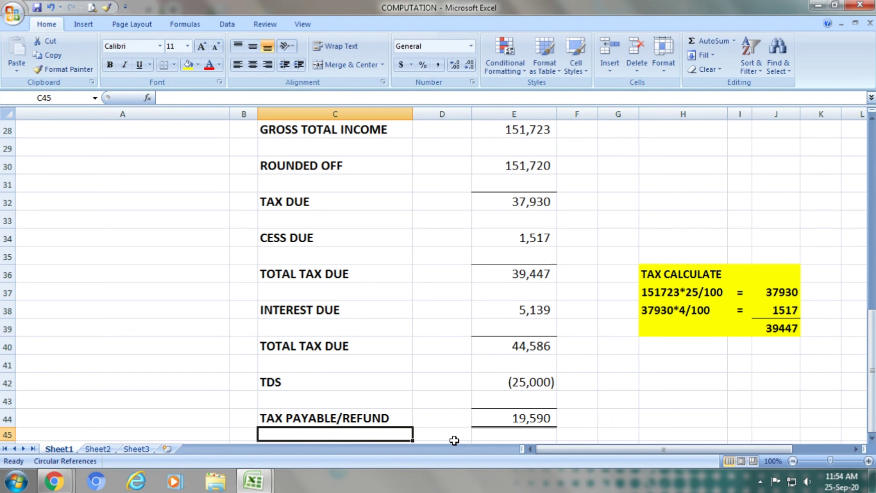
Check the tax payable or refund amount in E44 and return to the company details at the start of the sheet
{"action": "key", "text": "Up"}
{"action": "key", "text": "Right"}
{"action": "key", "text": "Right"}
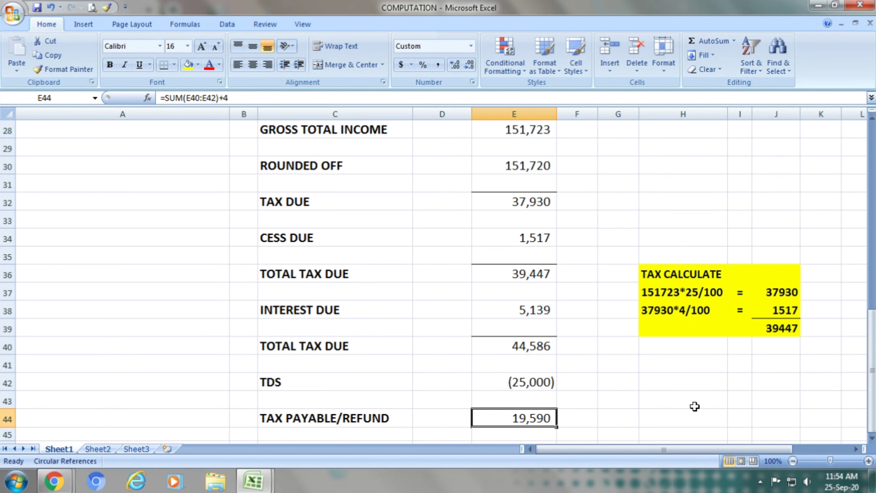
{"action": "left_click_drag", "start_coordinate": [872, 349], "coordinate": [872, 178]}
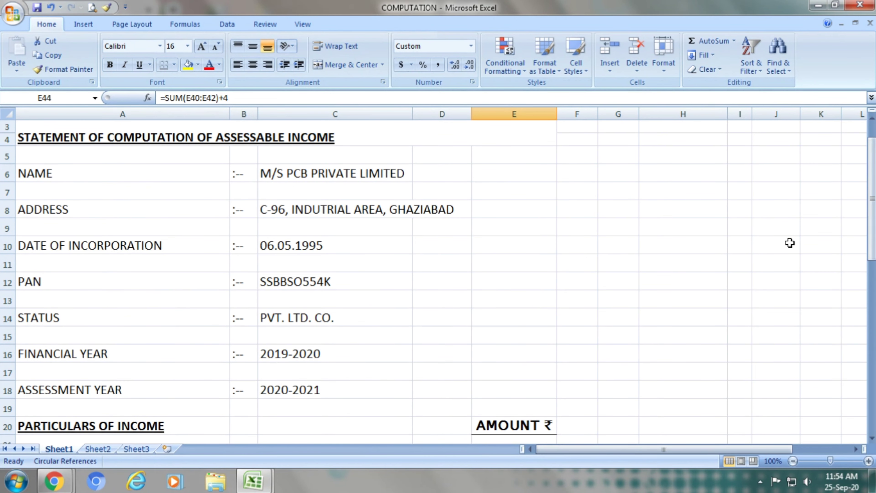